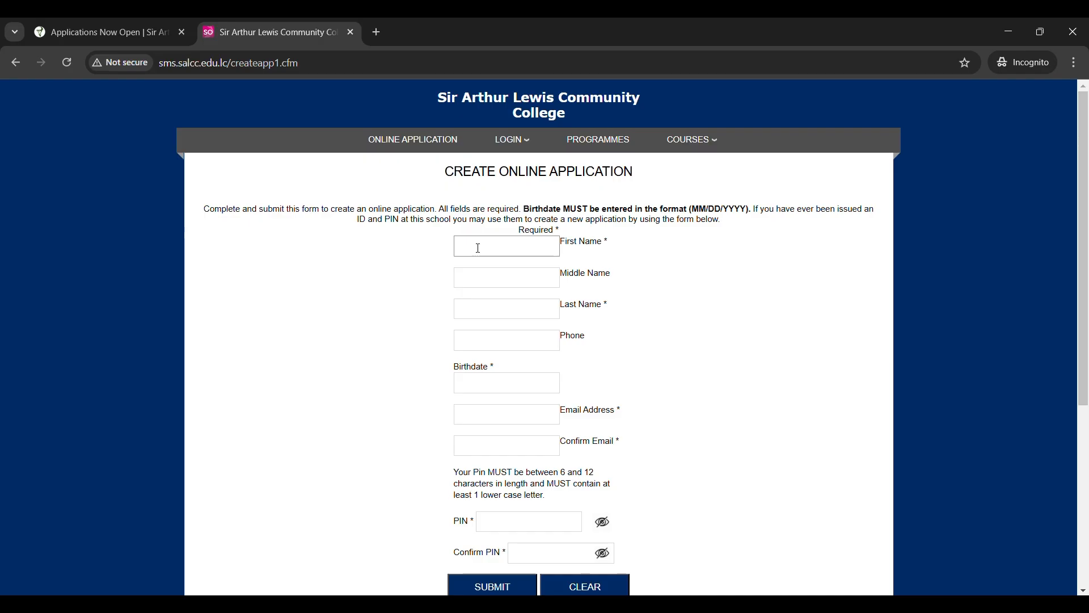
- Enter the applicant's first and middle names in capitals
key("Caps_Lock")
key("BackSpace")
type("John")
left_click(469, 274)
type("Frederick")
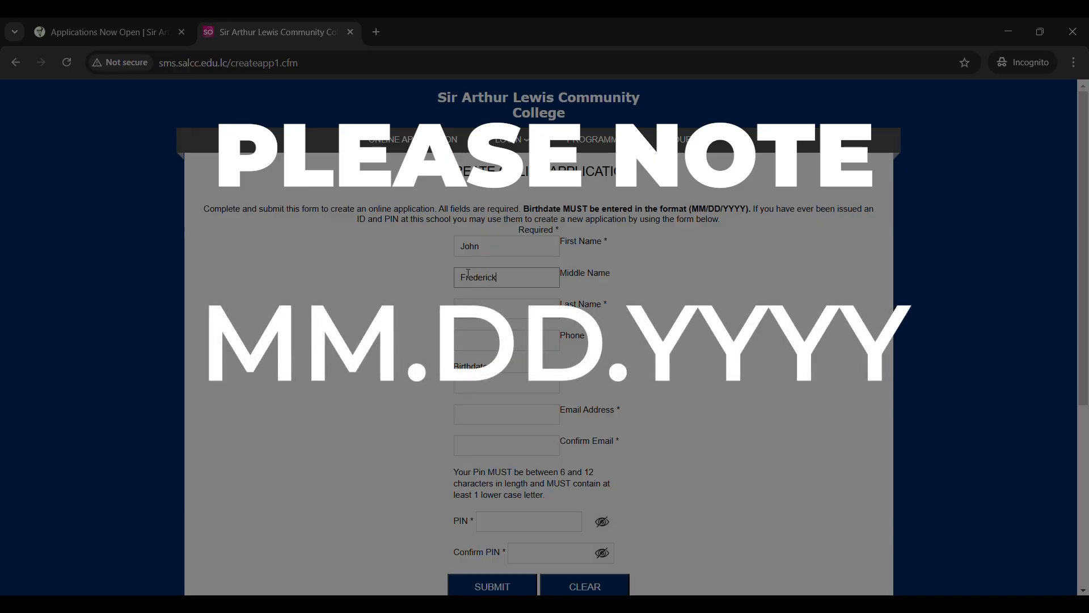
left_click(492, 304)
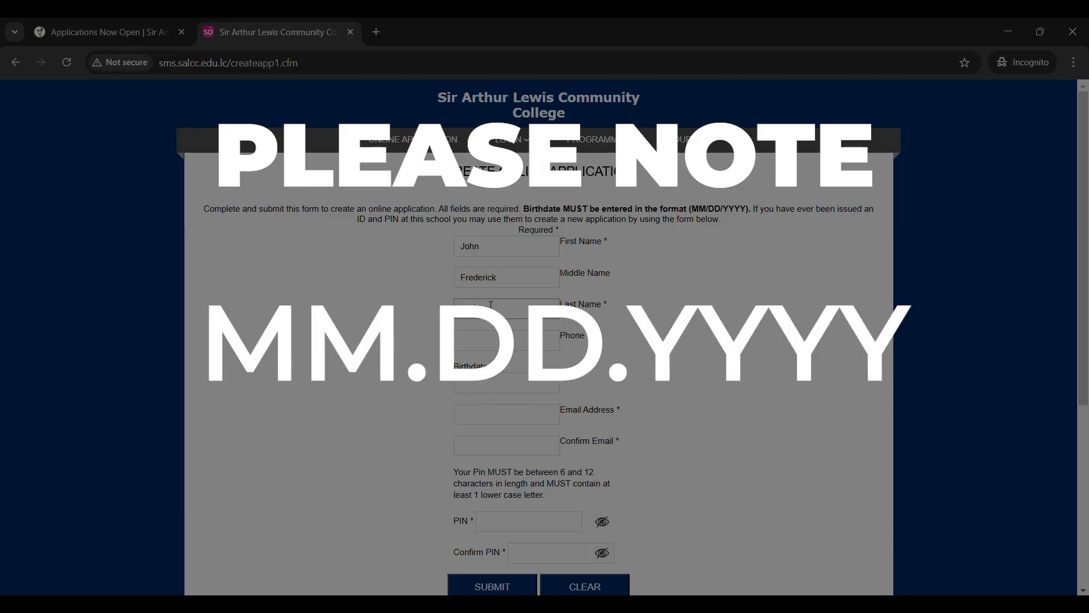
- Enter the phone number and birthdate, then submit to create the application
left_click(504, 334)
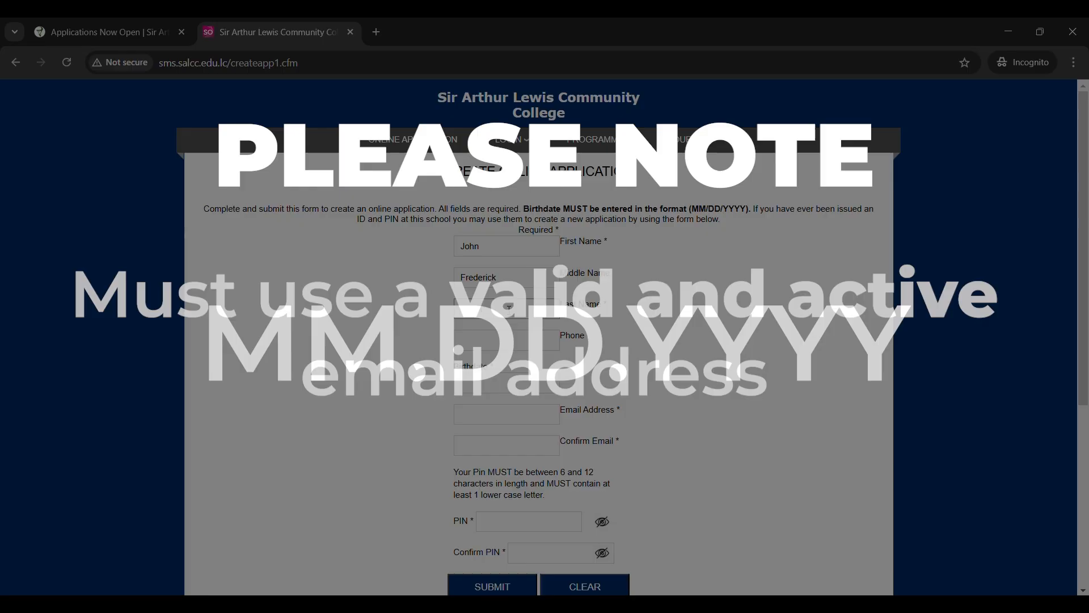
type("7581234")
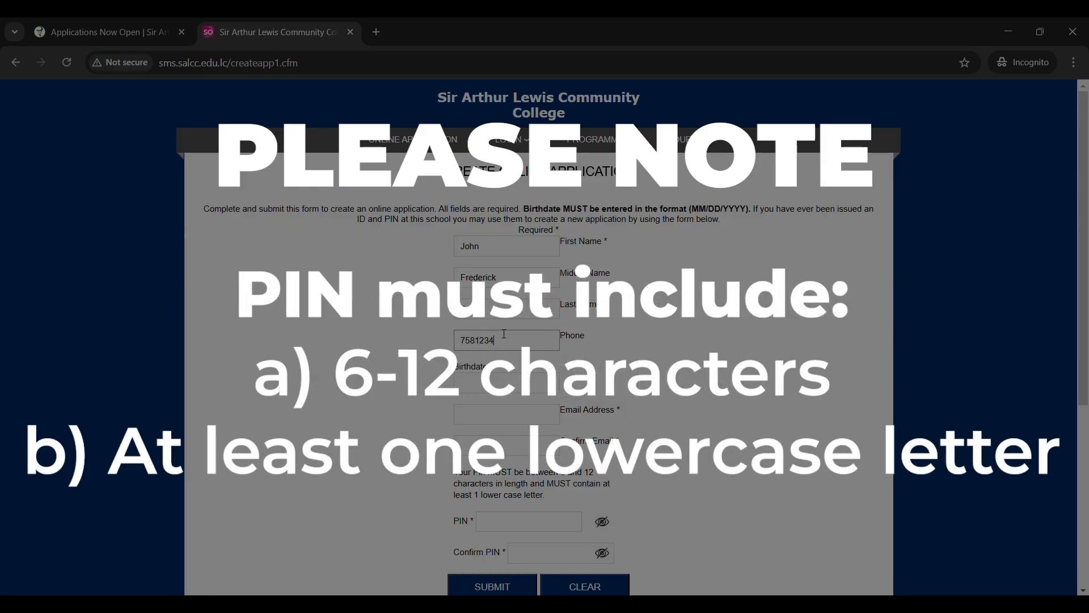
left_click(517, 384)
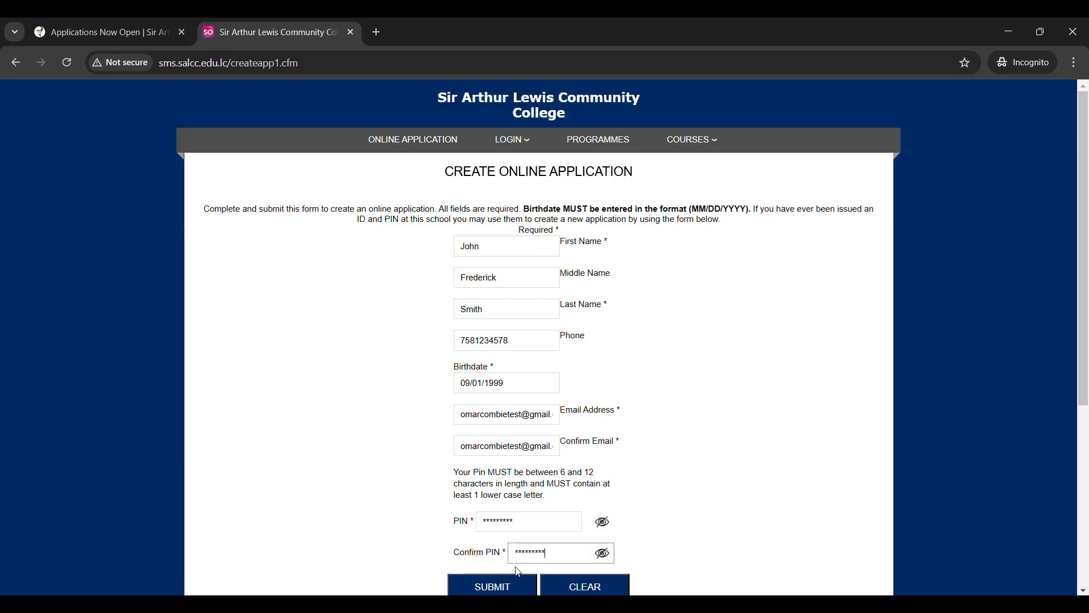
left_click(516, 584)
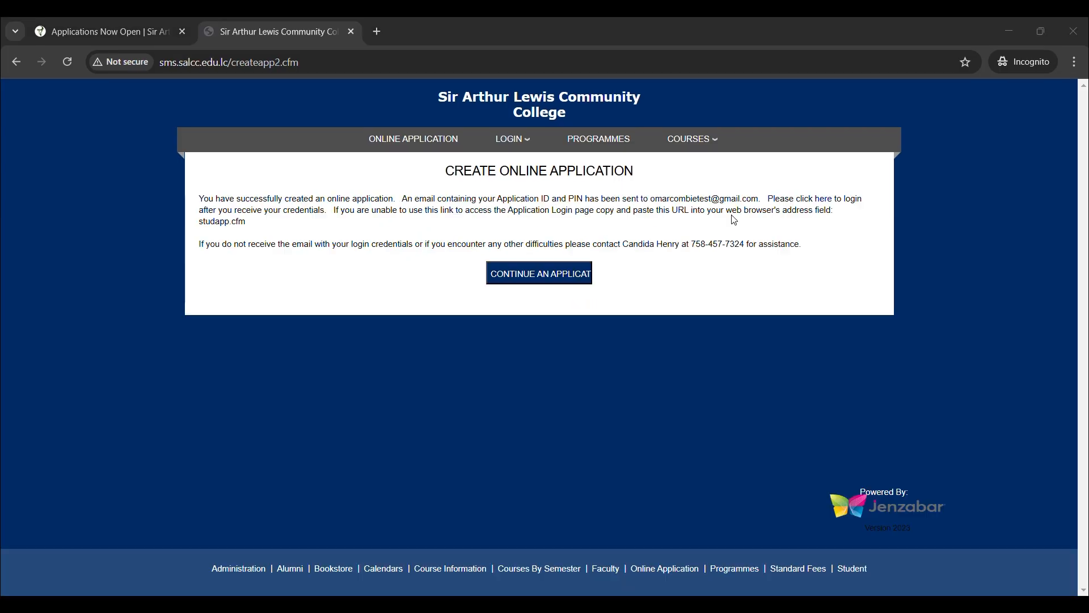
- Continue into the new application and set Gender to Male
left_click(548, 282)
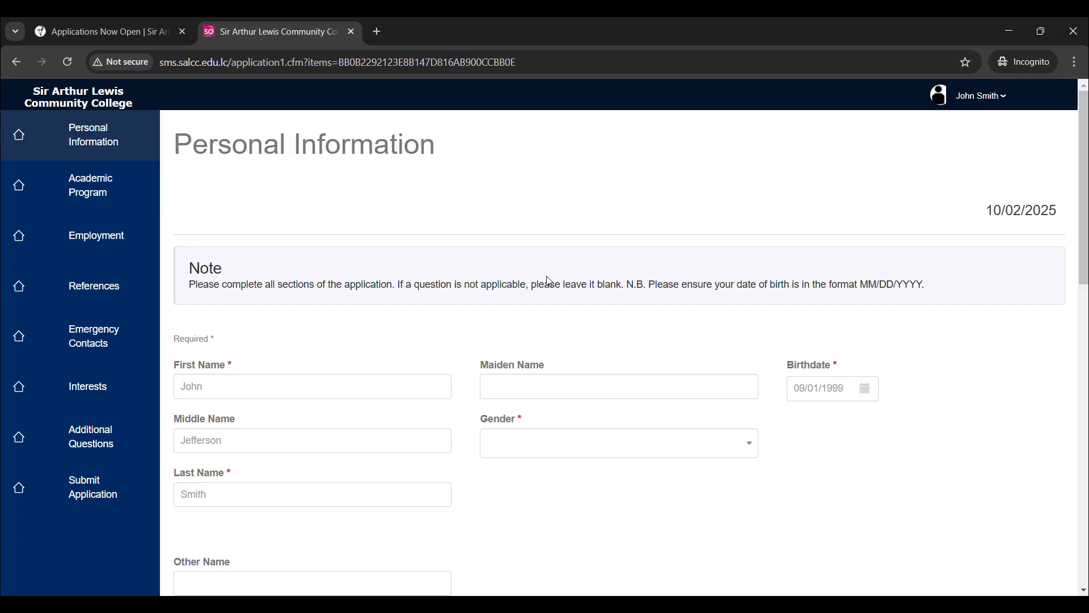
scroll(548, 282, "down", 1)
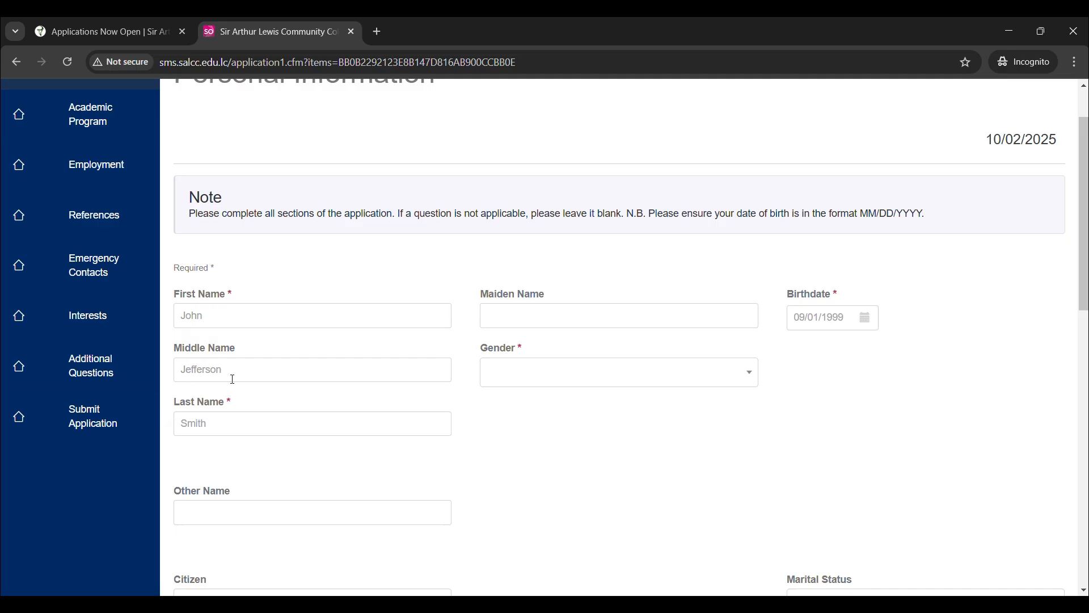
left_click(624, 374)
left_click(576, 398)
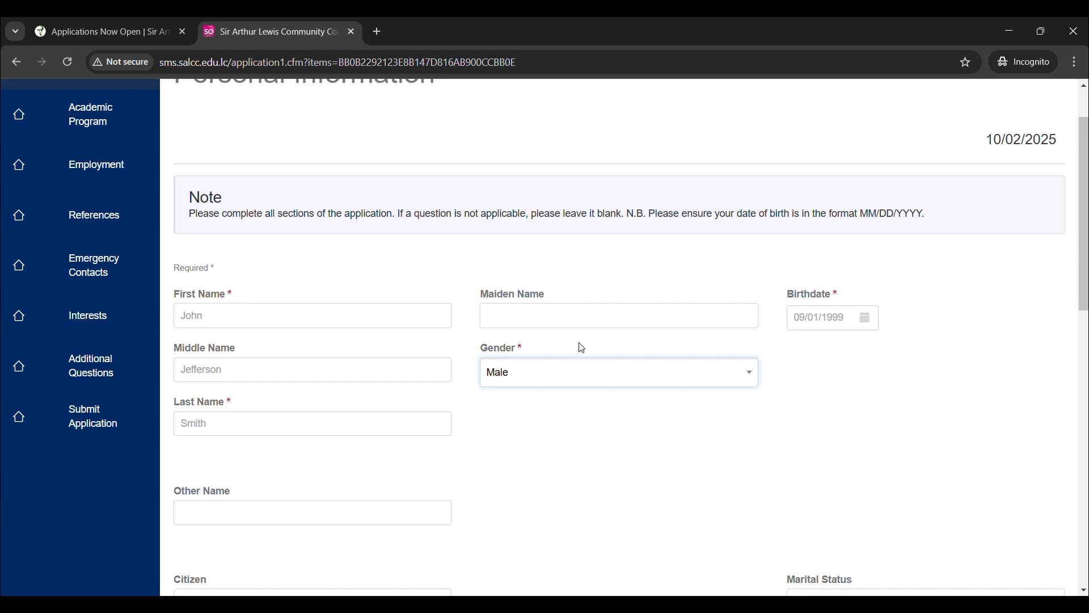
- Set Citizen to Yes and Marital Status to Single, and begin the street address
scroll(576, 335, "down", 6)
left_click(312, 249)
left_click(309, 281)
left_click(836, 253)
left_click(834, 349)
left_click(438, 320)
type("Care")
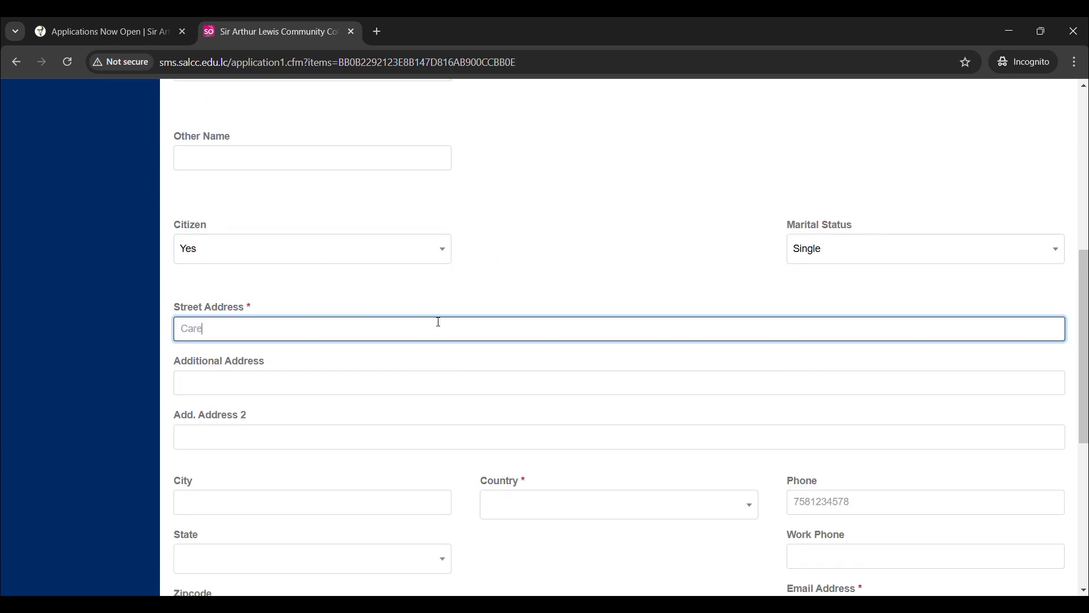
type("l")
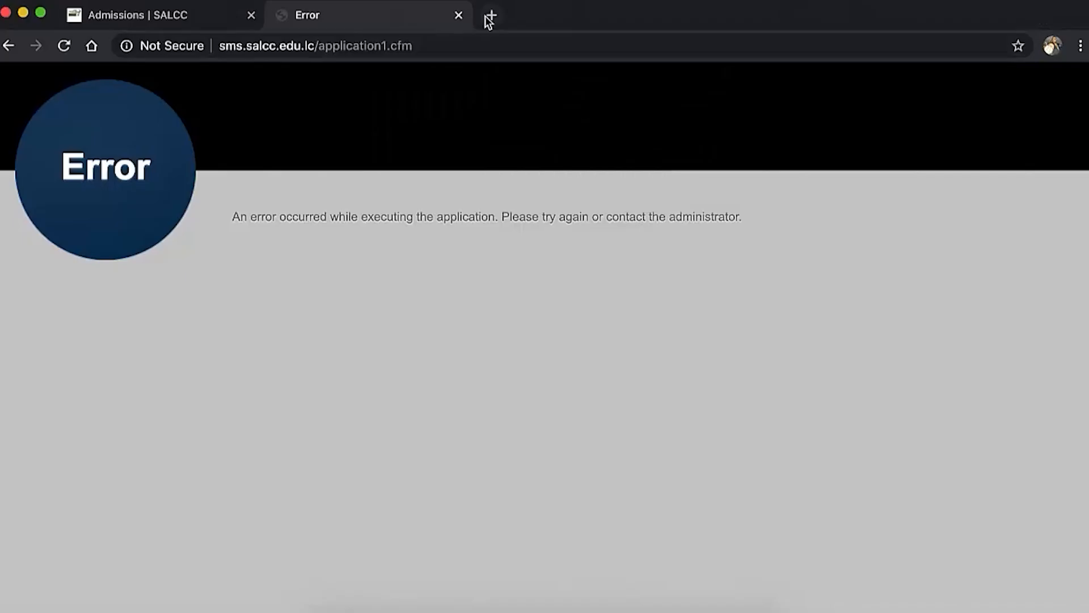
- Replace the application error page with Gmail via the address bar
left_click(415, 45)
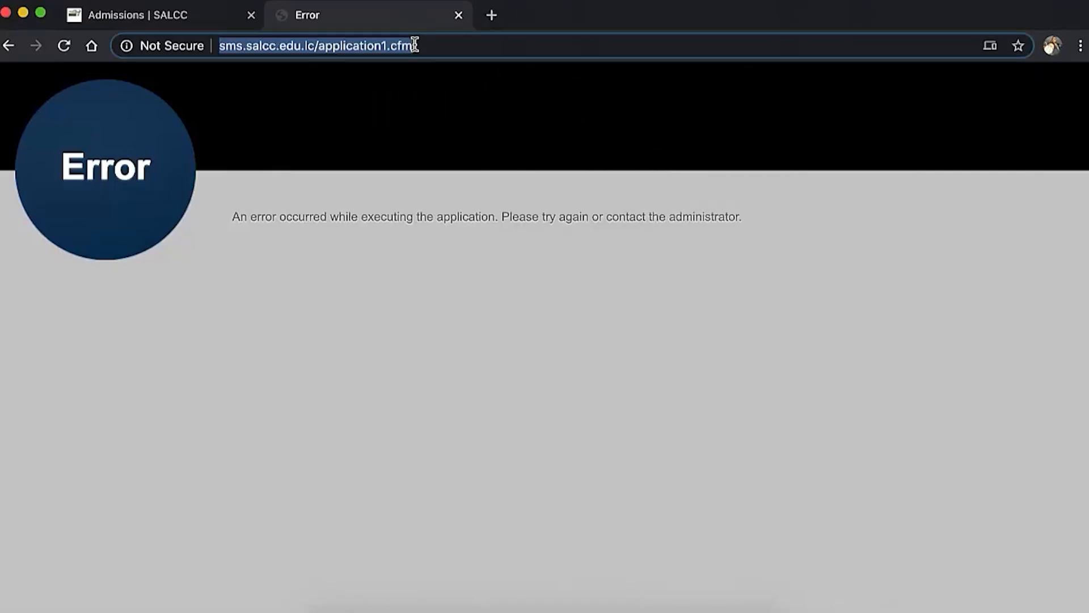
type("gmail.com")
key("Return")
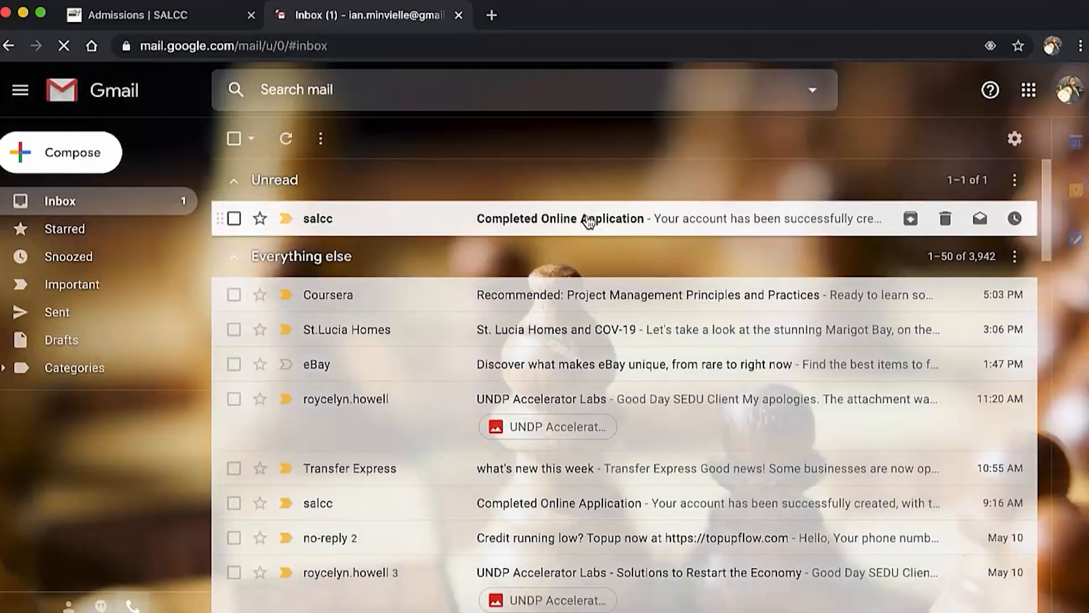
- Open the salcc 'Completed Online Application' email and follow its link to the login page
left_click(589, 222)
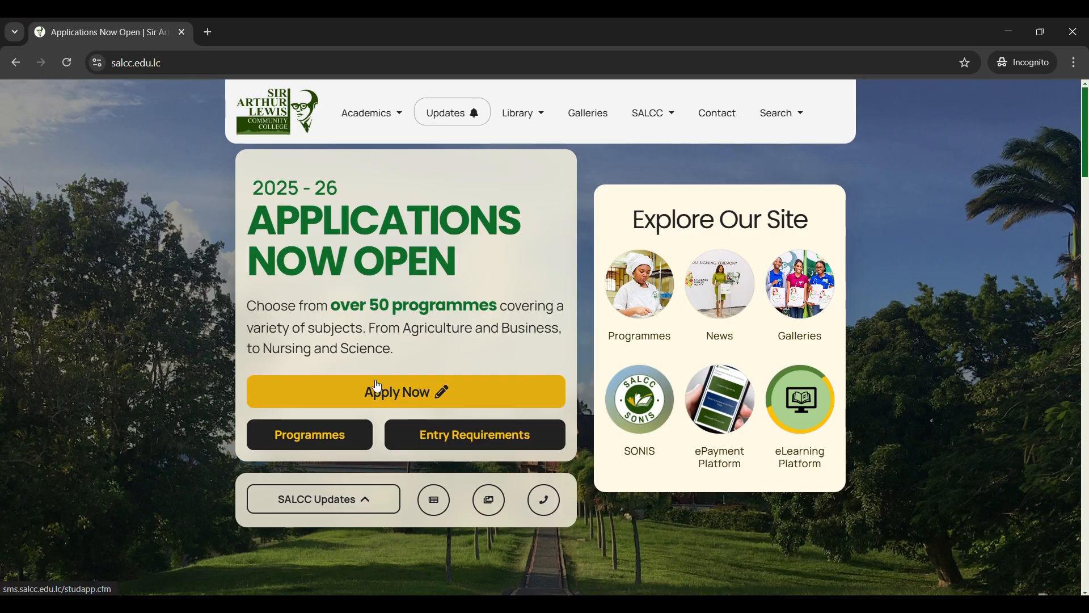
left_click(378, 387)
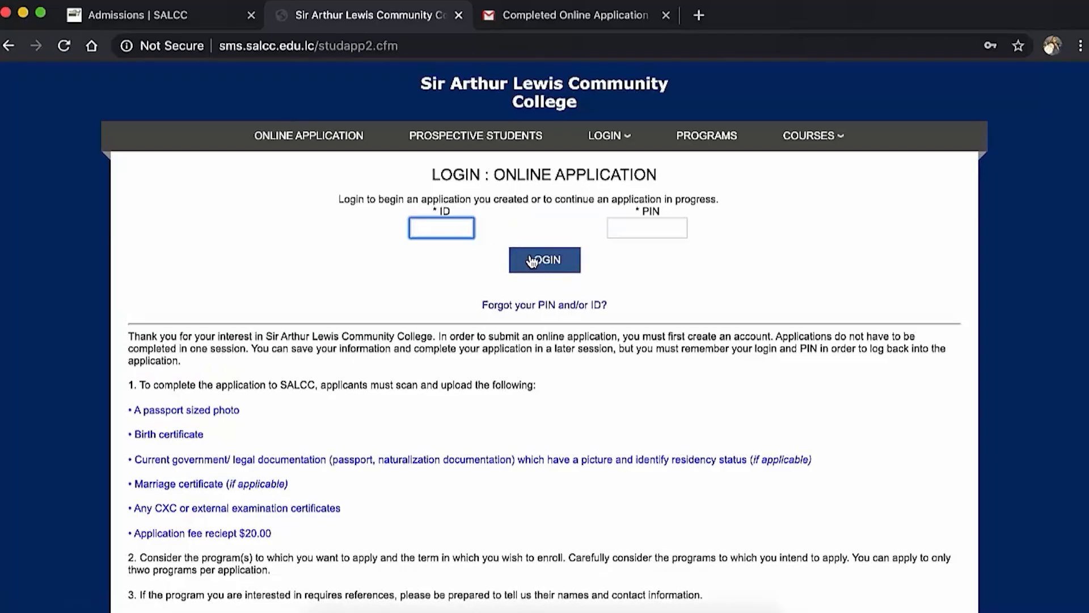
- Log in with the emailed application ID and PIN
key("Tab")
type("••••••••")
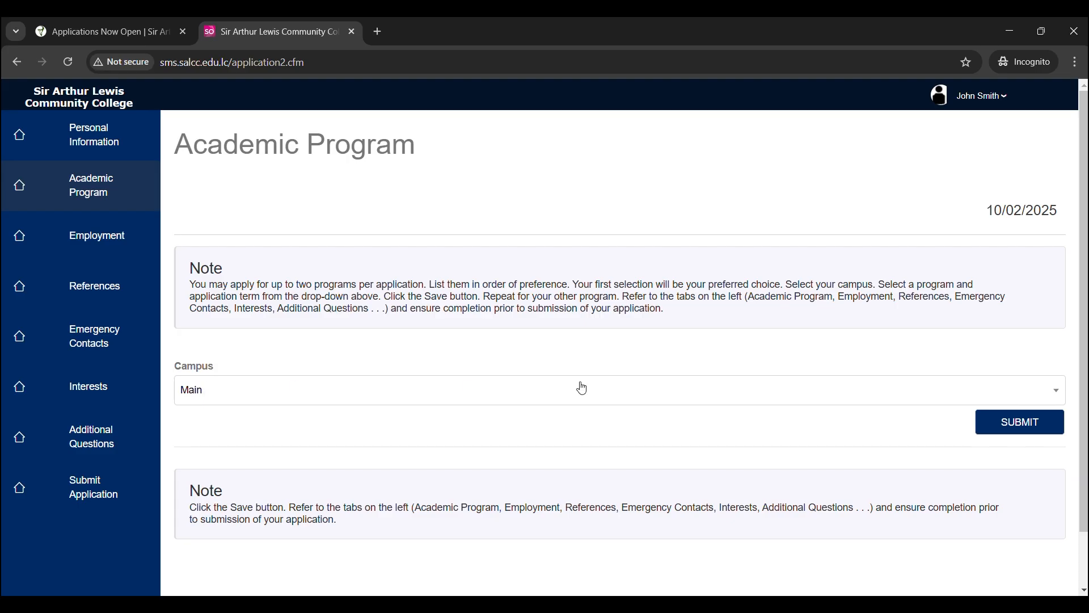
- Set campus to Main and add General Agriculture as the first programme
left_click(1024, 391)
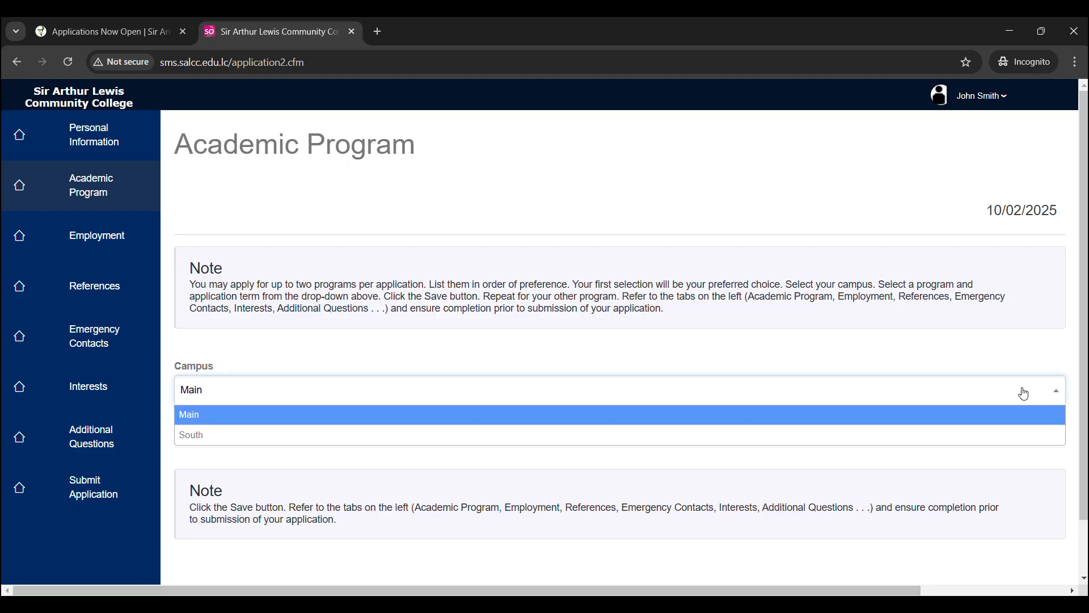
left_click(693, 421)
left_click(1021, 426)
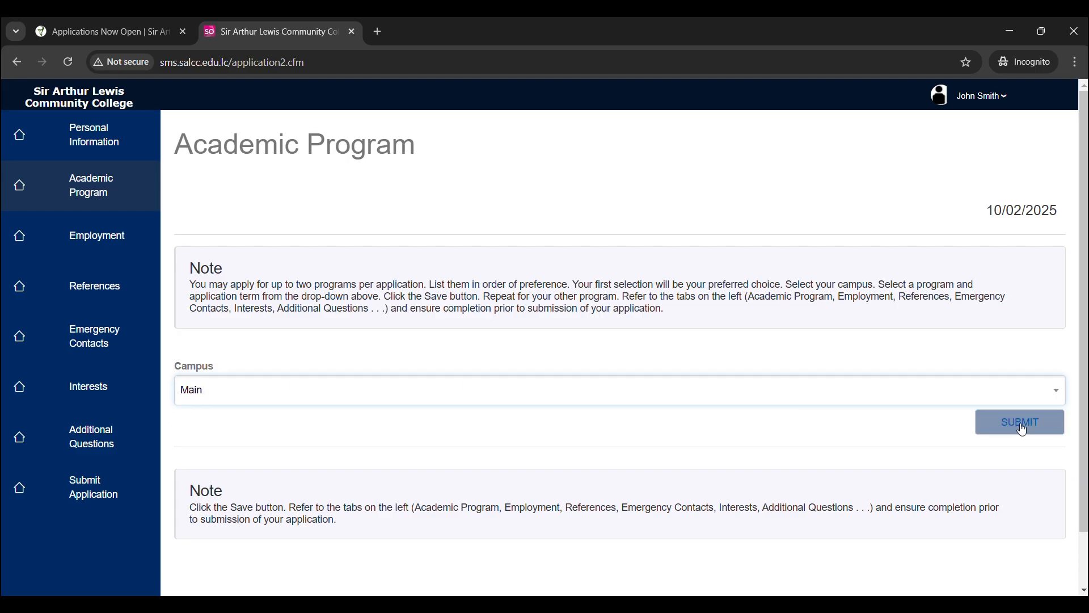
scroll(760, 392, "down", 2)
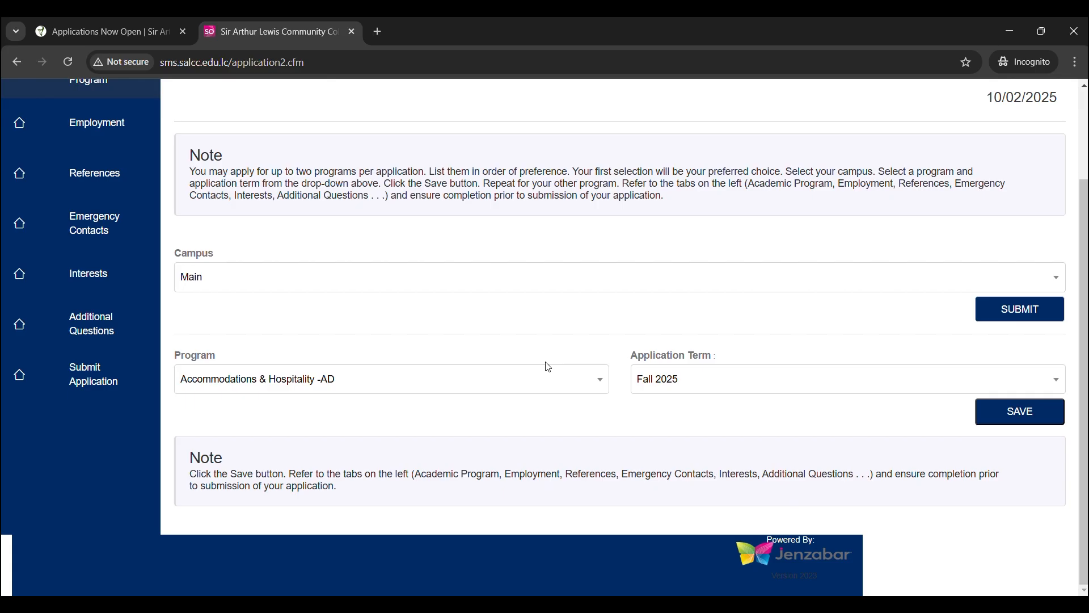
left_click(572, 379)
scroll(504, 453, "down", 9)
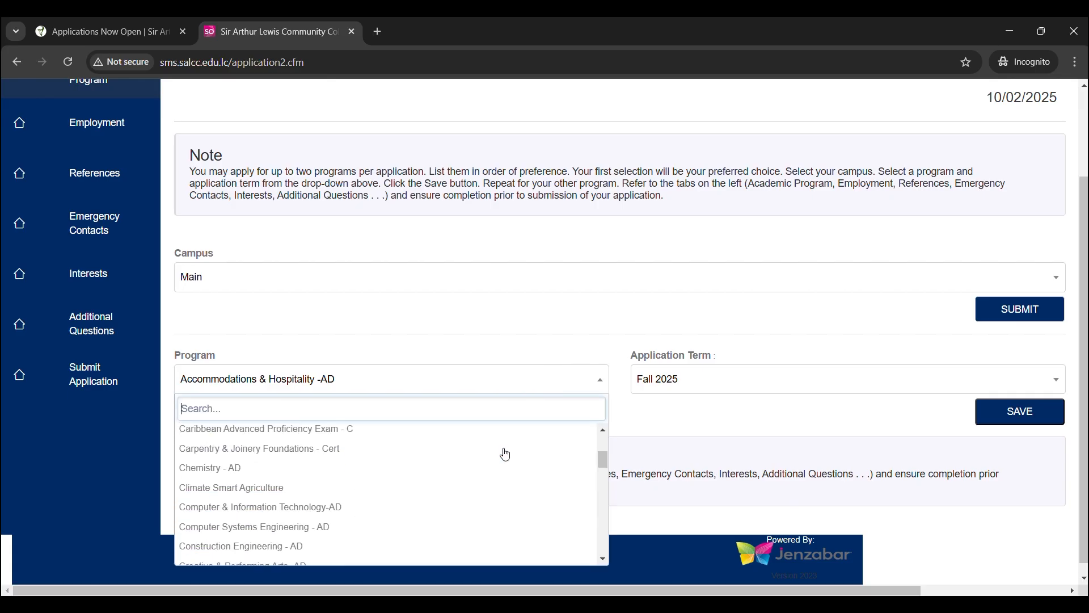
scroll(505, 453, "down", 5)
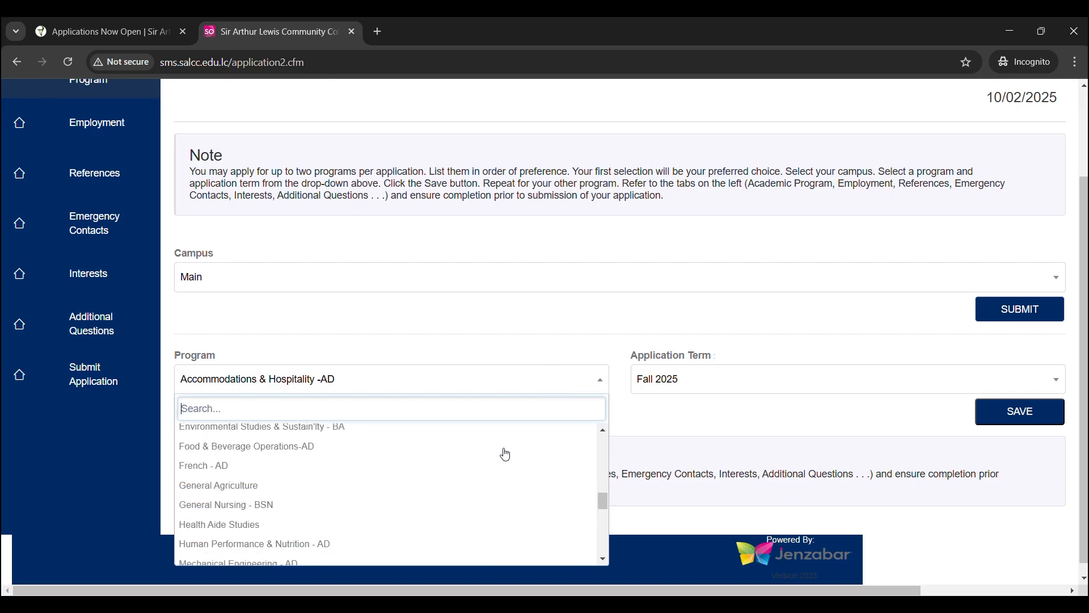
left_click(316, 477)
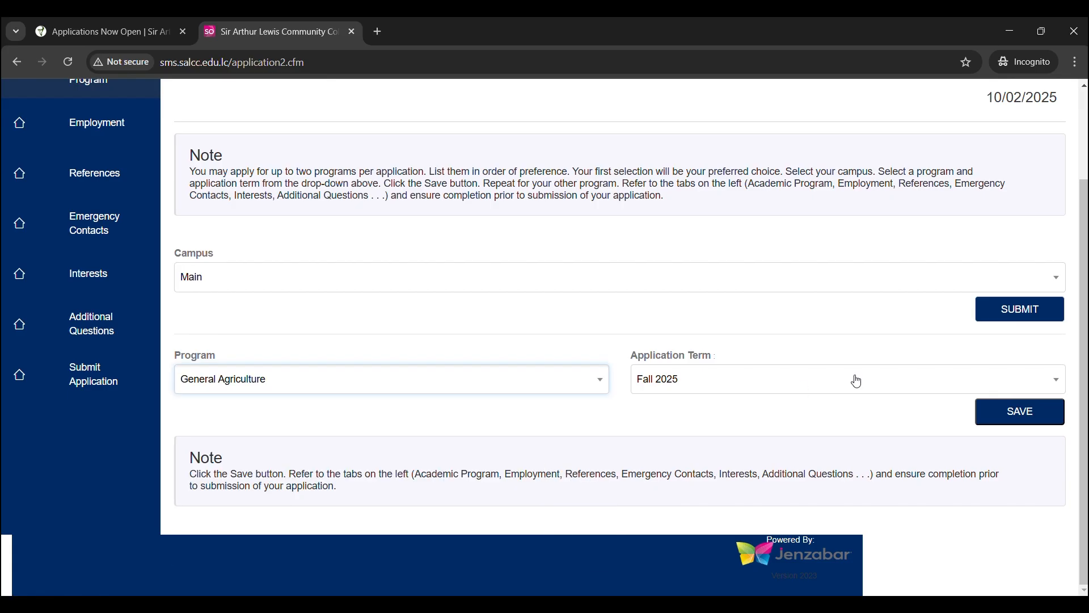
left_click(1028, 409)
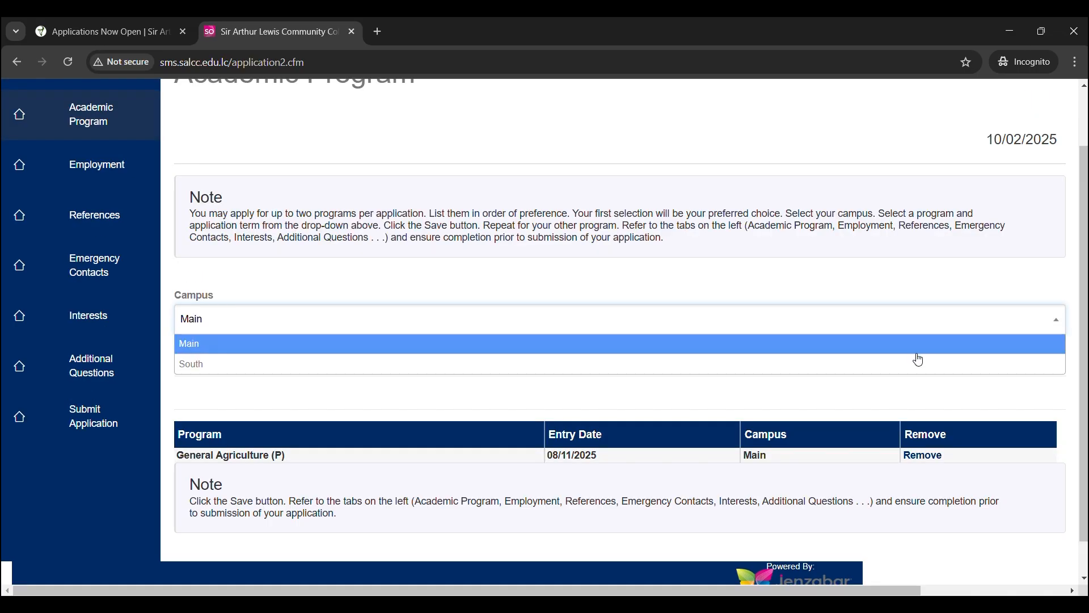
- Add Health Aide Studies at South campus, then remove Architectural Technology from the list
left_click(917, 364)
left_click(1019, 350)
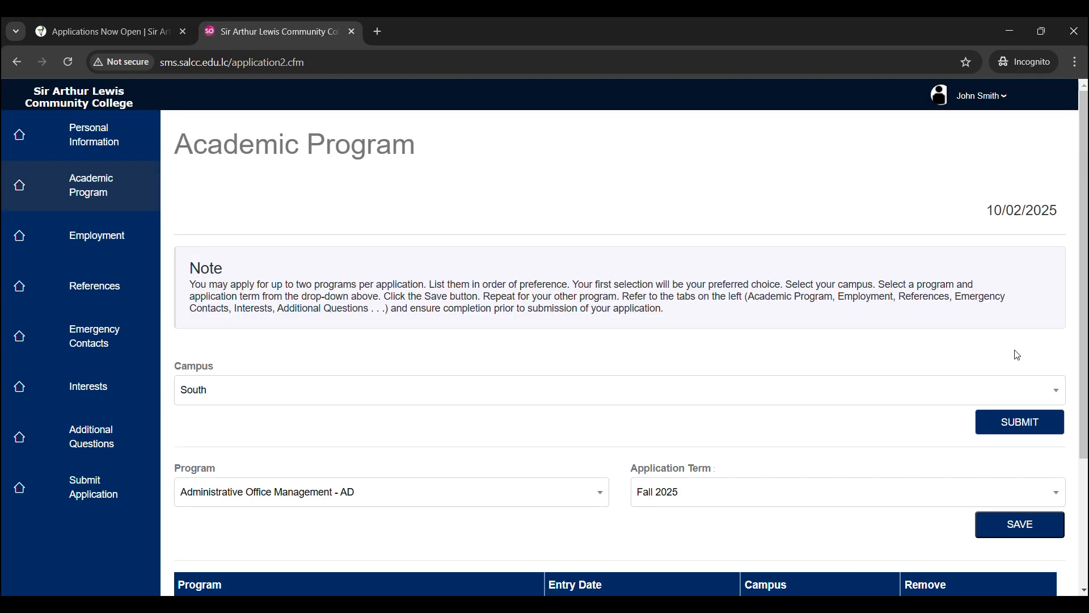
scroll(596, 383, "down", 2)
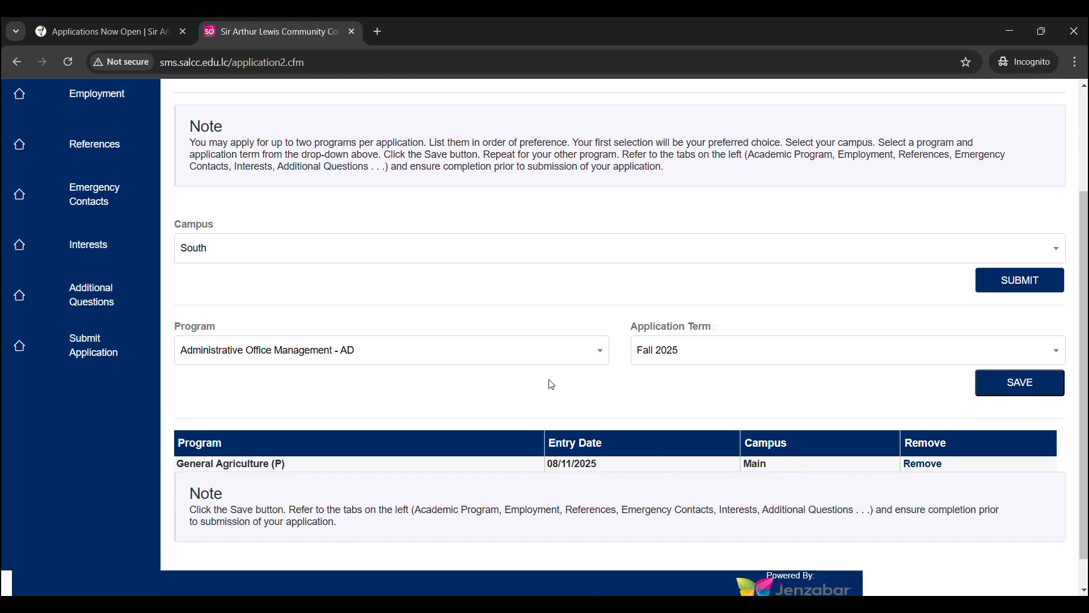
left_click(402, 355)
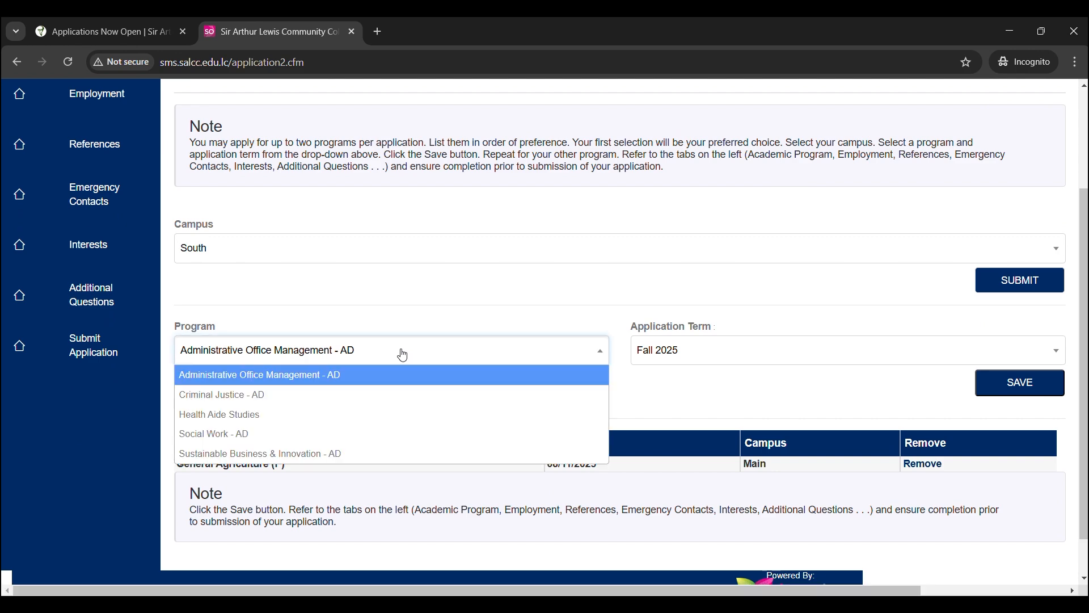
left_click(396, 412)
left_click(1023, 384)
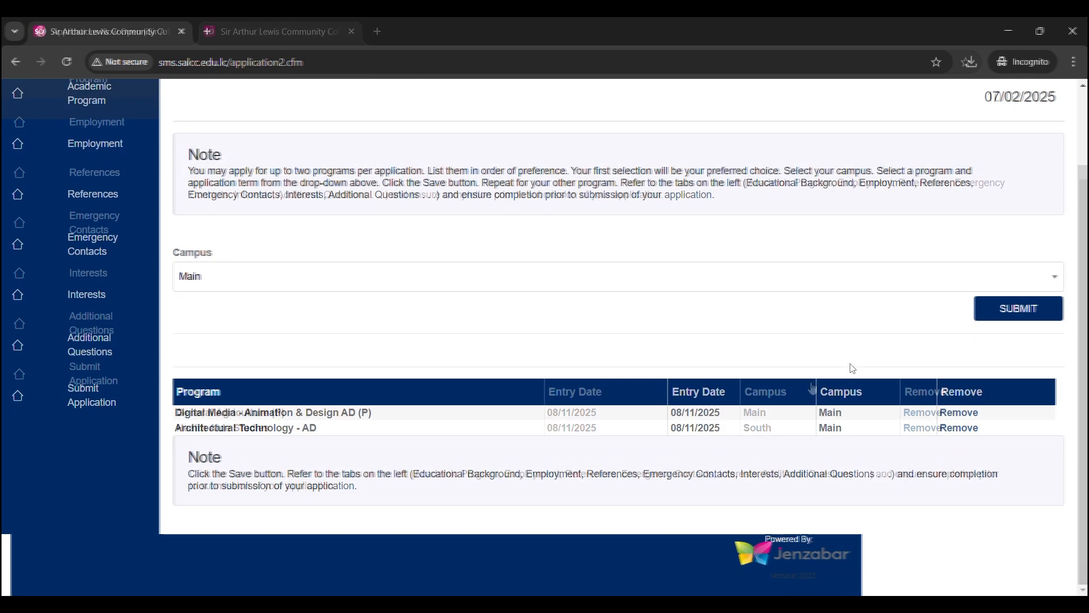
left_click(958, 428)
scroll(1016, 454, "down", 1)
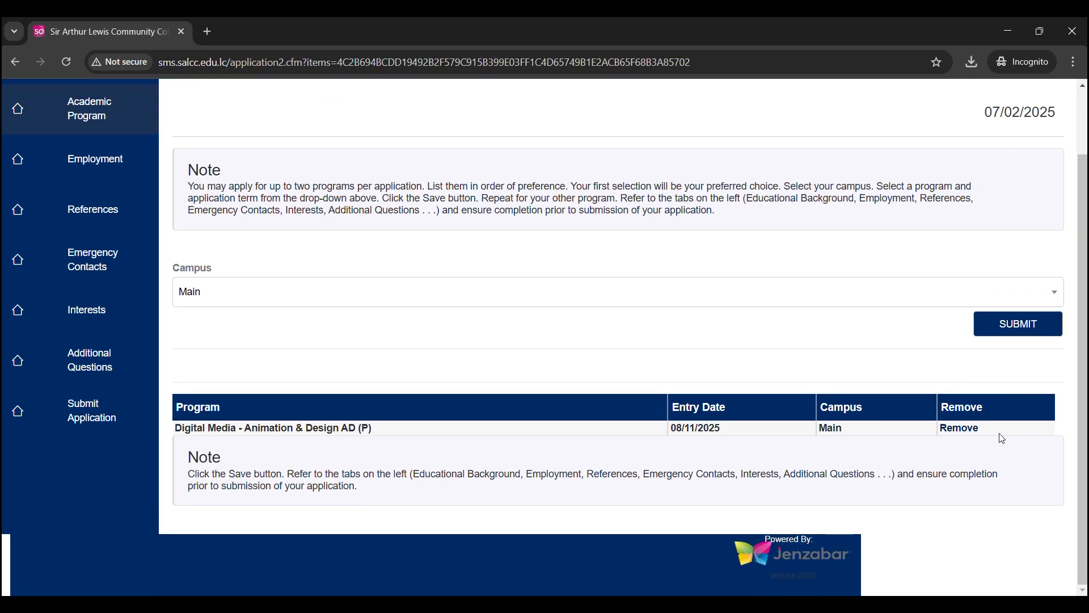
- Submit the program choice, then enter Rev City as employer and the supervisor's name
left_click(1016, 326)
left_click(268, 244)
type("Rev City")
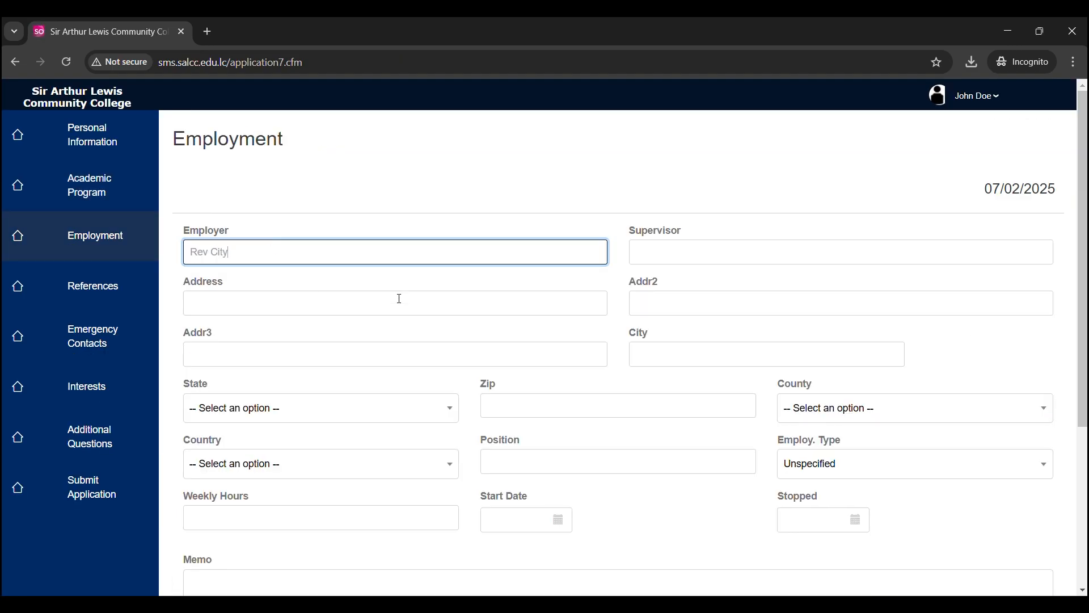
left_click(715, 250)
type("Jane Doe")
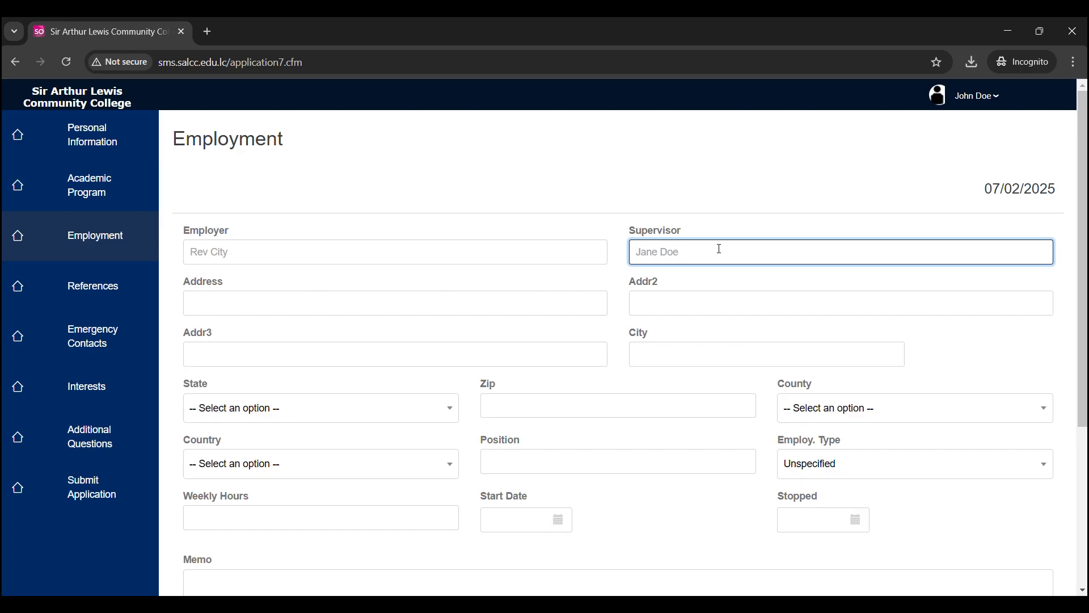
scroll(408, 361, "down", 4)
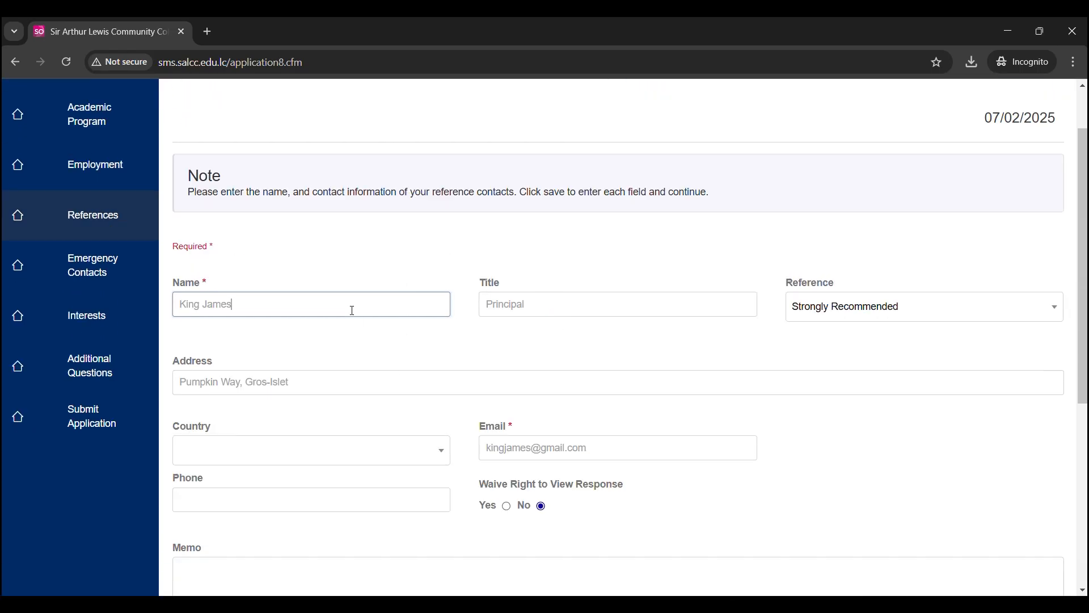
- Replace the reference with a new name, title Teacher, recommendation None Given, and new address
triple_click(352, 310)
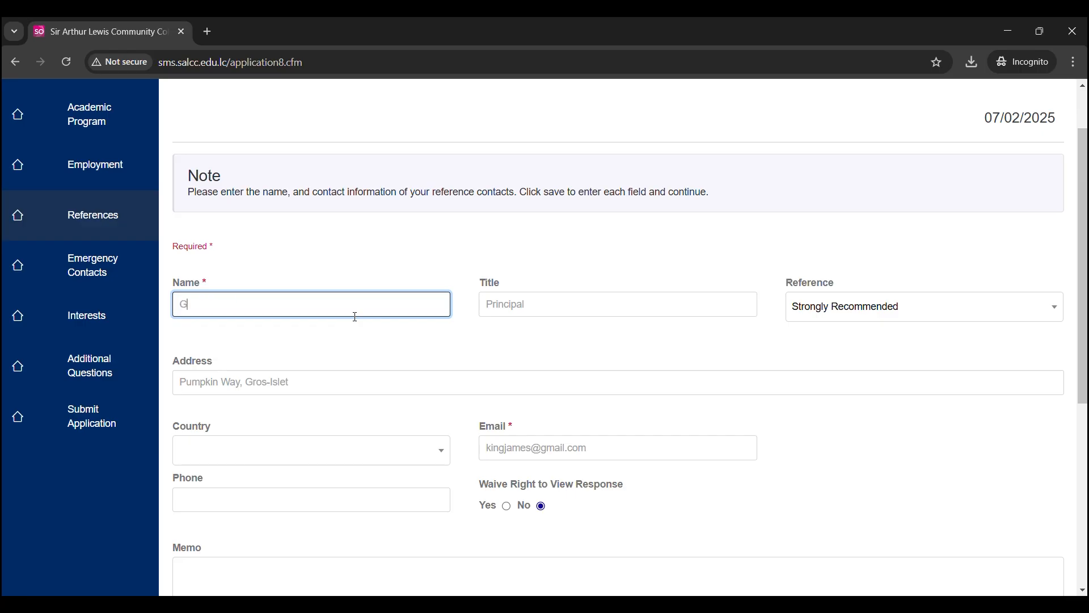
left_click(522, 305)
type("Teacher")
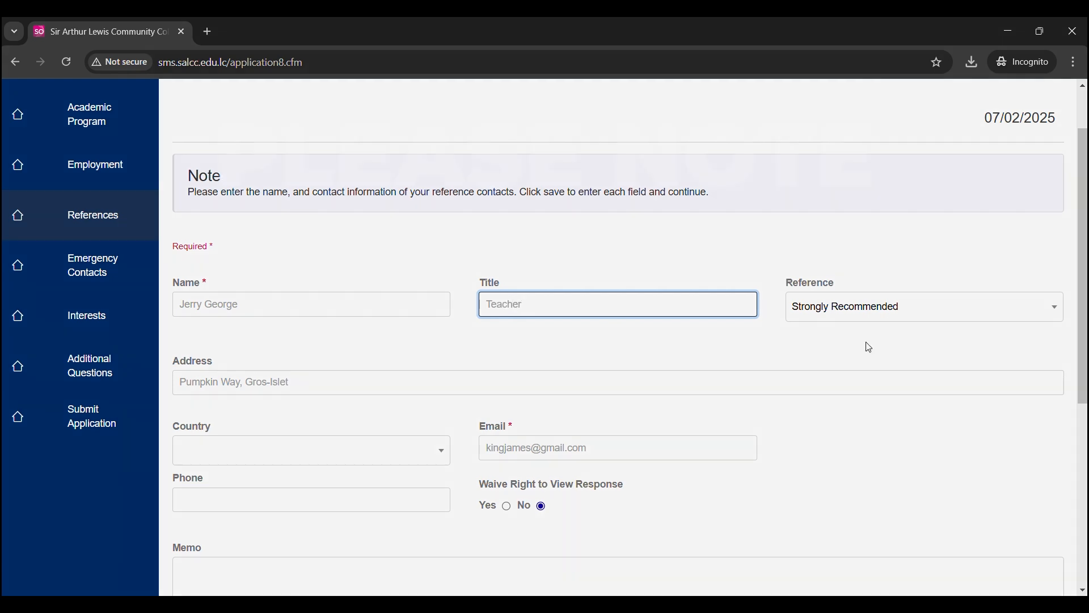
left_click(895, 312)
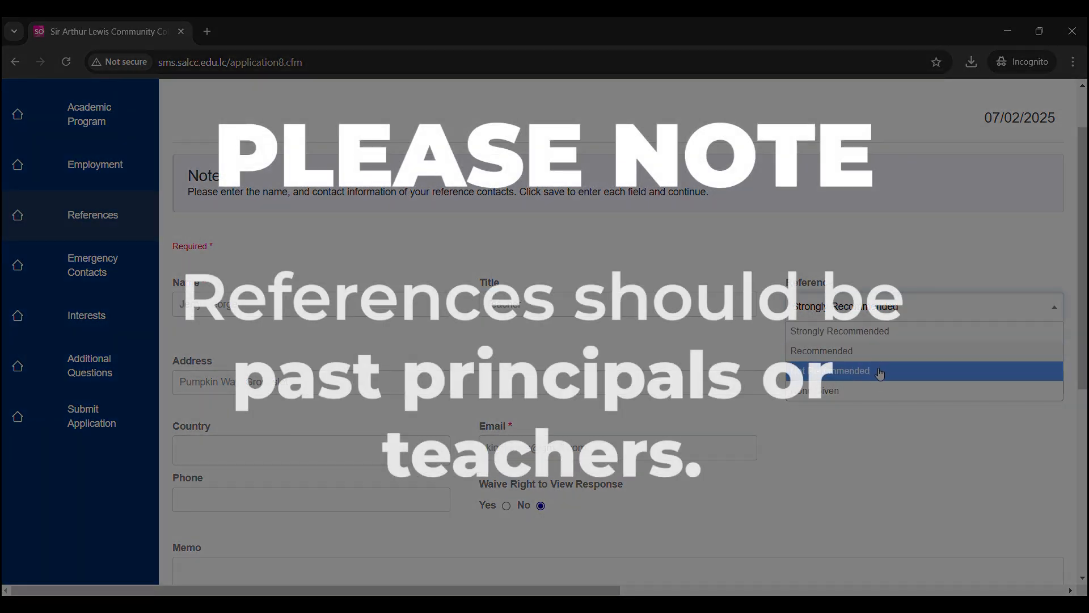
left_click(879, 390)
triple_click(600, 385)
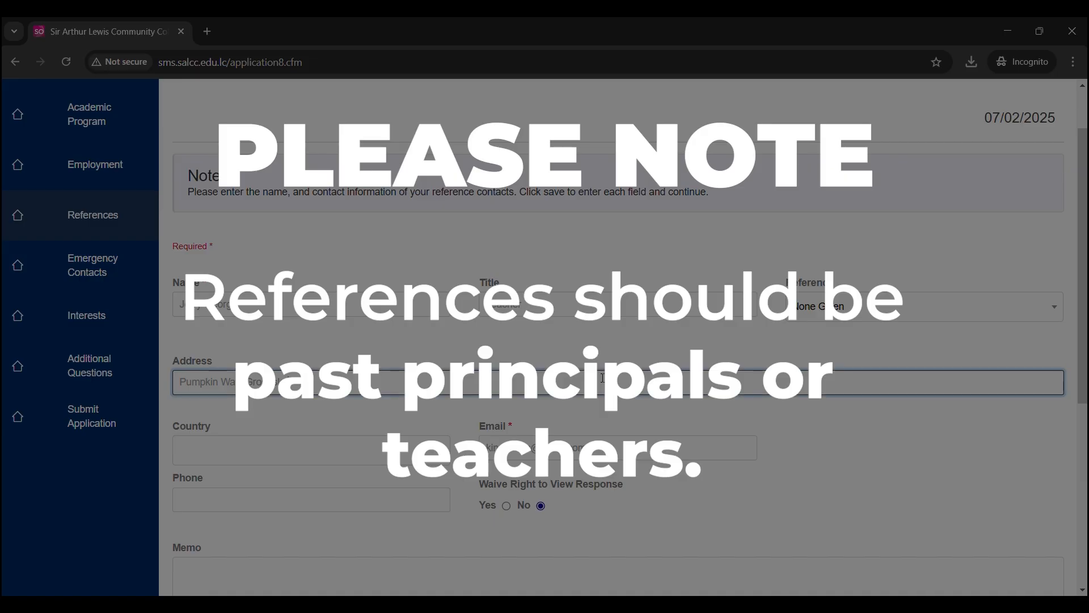
type("Pr")
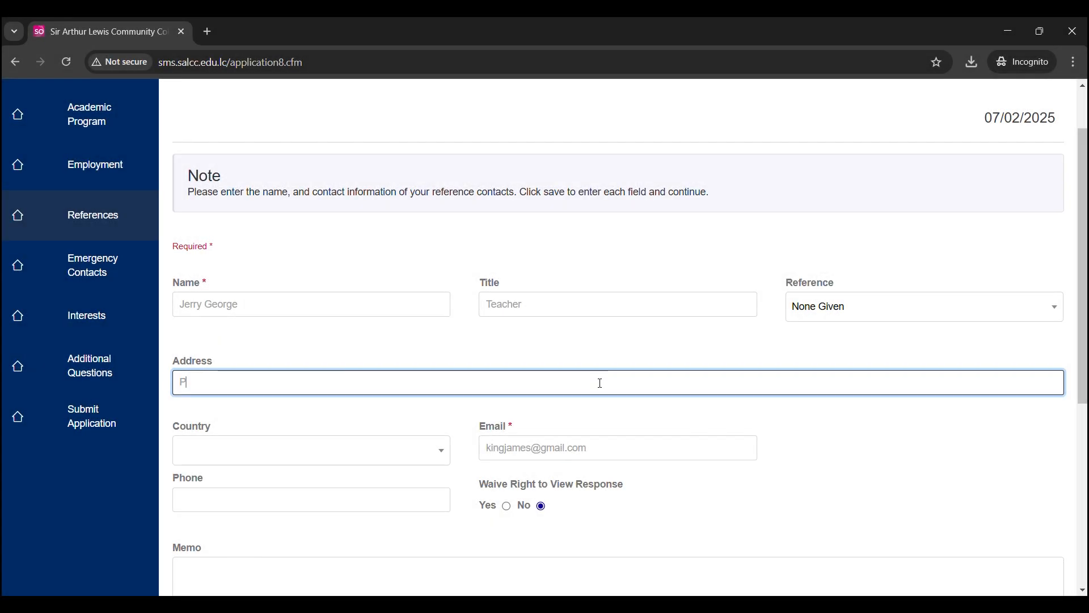
- Go to Emergency Contacts and place the cursor in the contact's name field
left_click(80, 270)
left_click(365, 344)
scroll(375, 354, "down", 1)
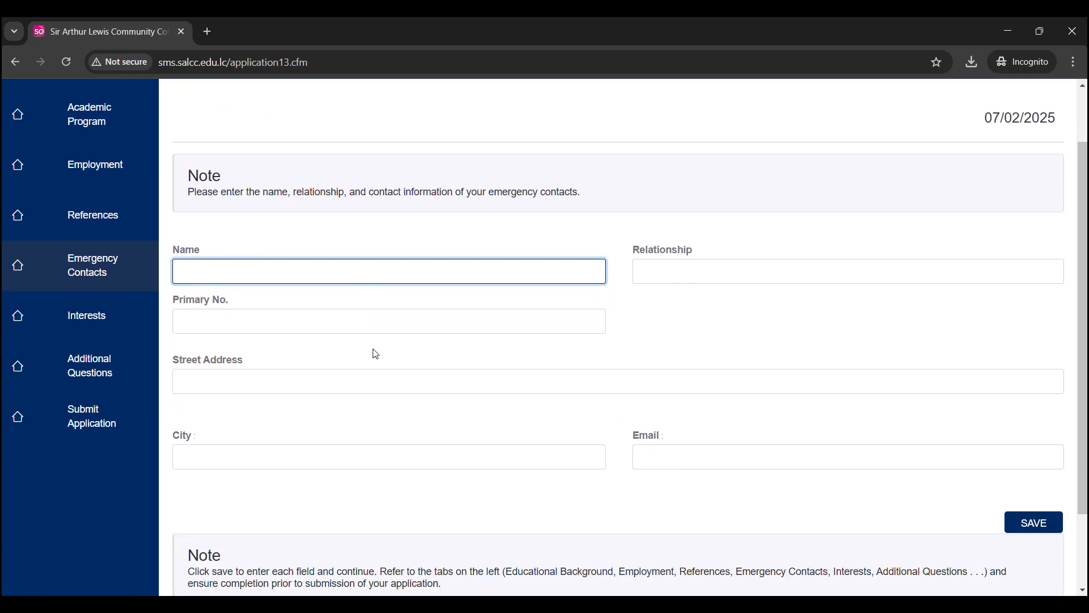
- Type the emergency contact's name, correcting a typo
type("Mac Sm")
key("BackSpace")
key("BackSpace")
type("oi")
- Choose Basketball as the interest in the Interests section
left_click(87, 316)
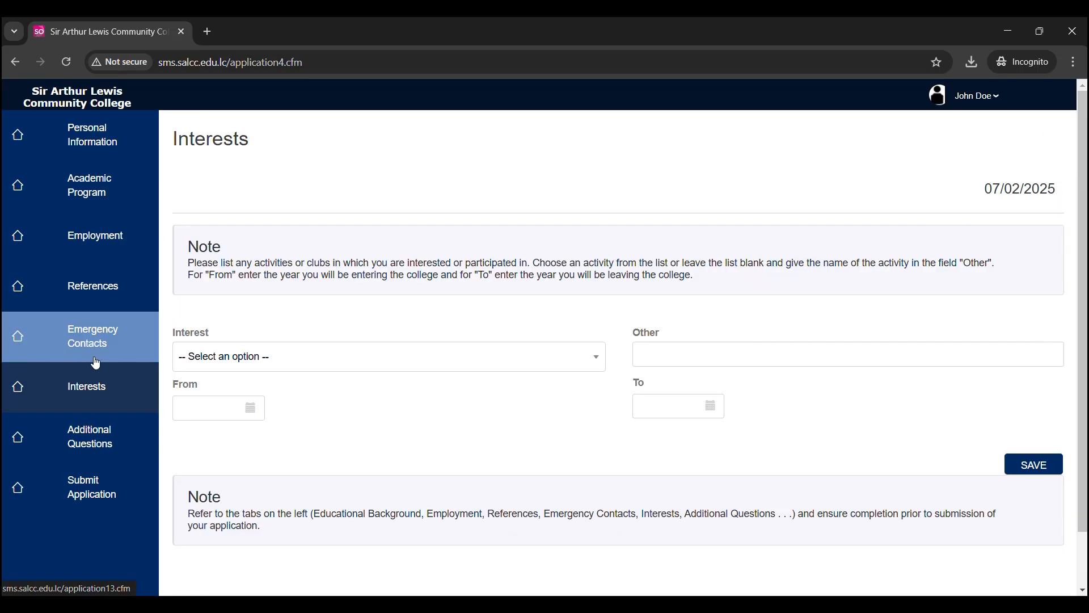
left_click(458, 353)
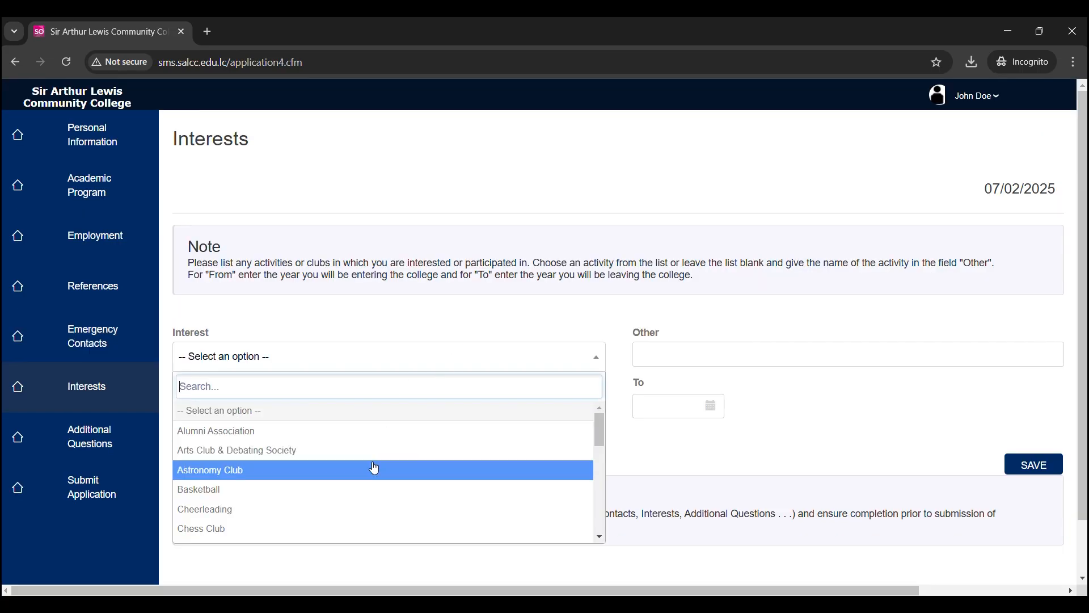
left_click(372, 490)
left_click(687, 355)
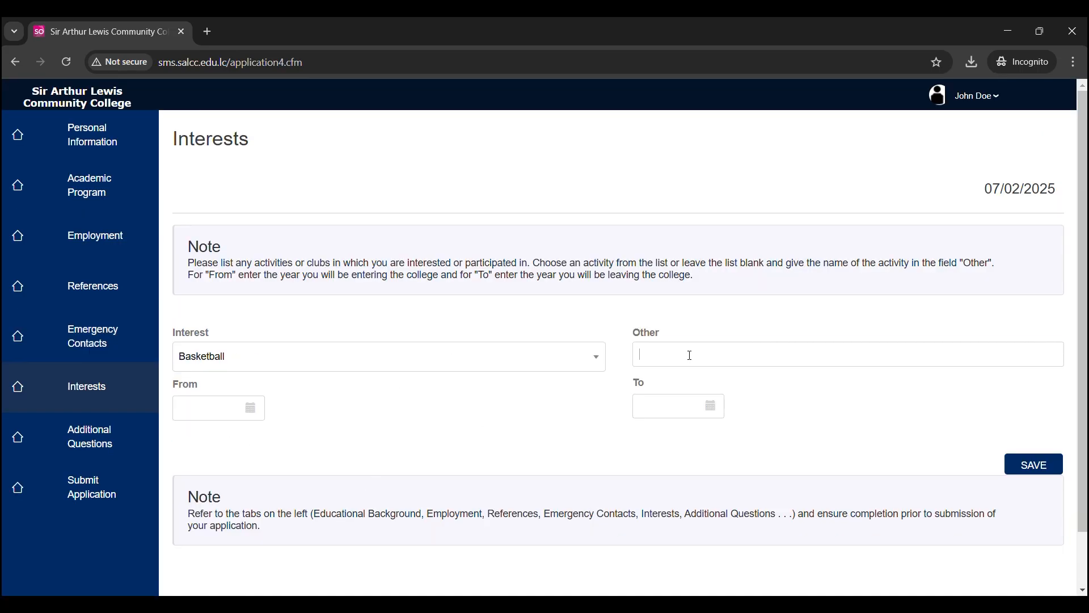
left_click(222, 411)
- In Additional Questions, enter Country of Birth St. Lucia and Citizenship St. Lucian
left_click(90, 437)
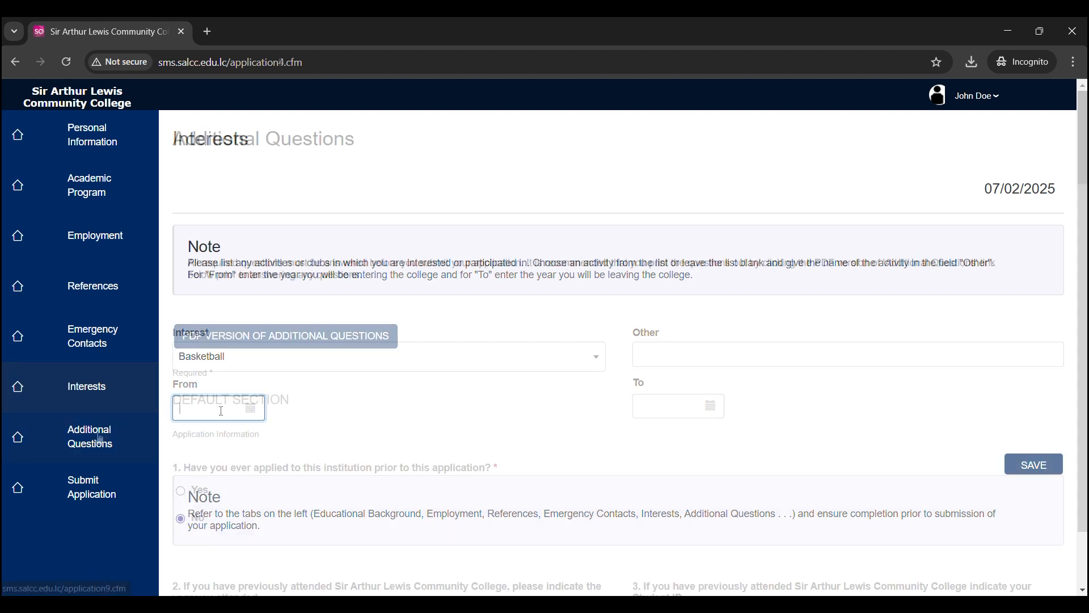
scroll(366, 374, "down", 1)
scroll(368, 374, "down", 1)
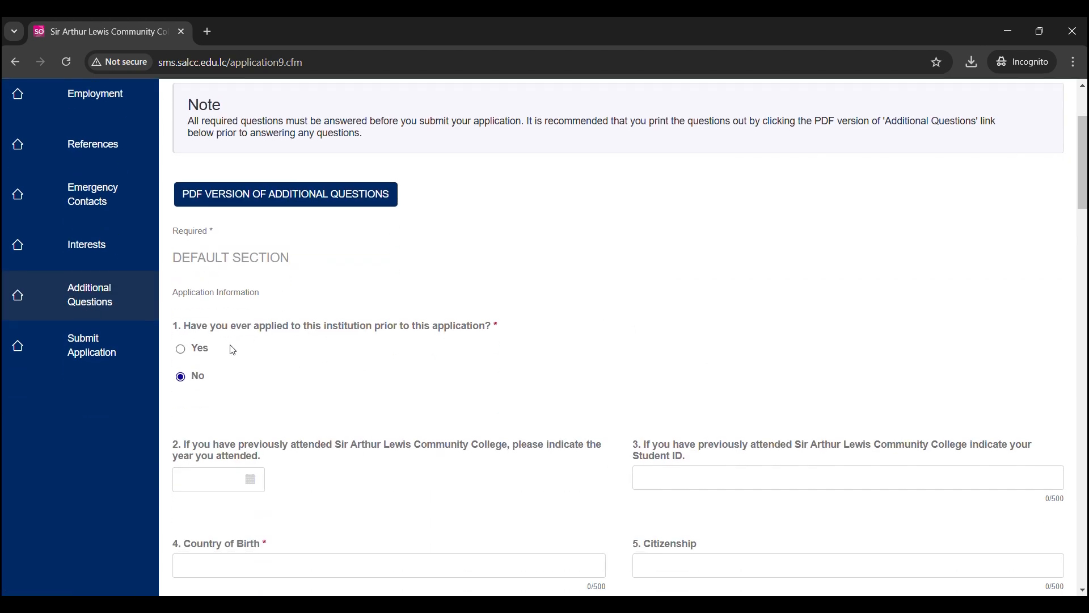
scroll(199, 378, "down", 2)
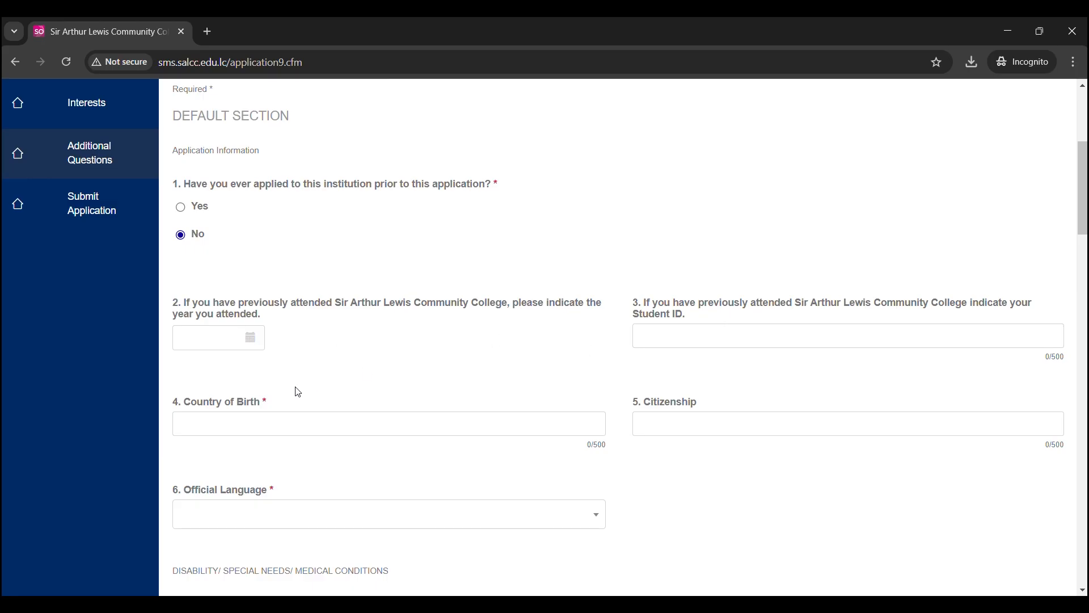
scroll(296, 390, "down", 1)
left_click(295, 348)
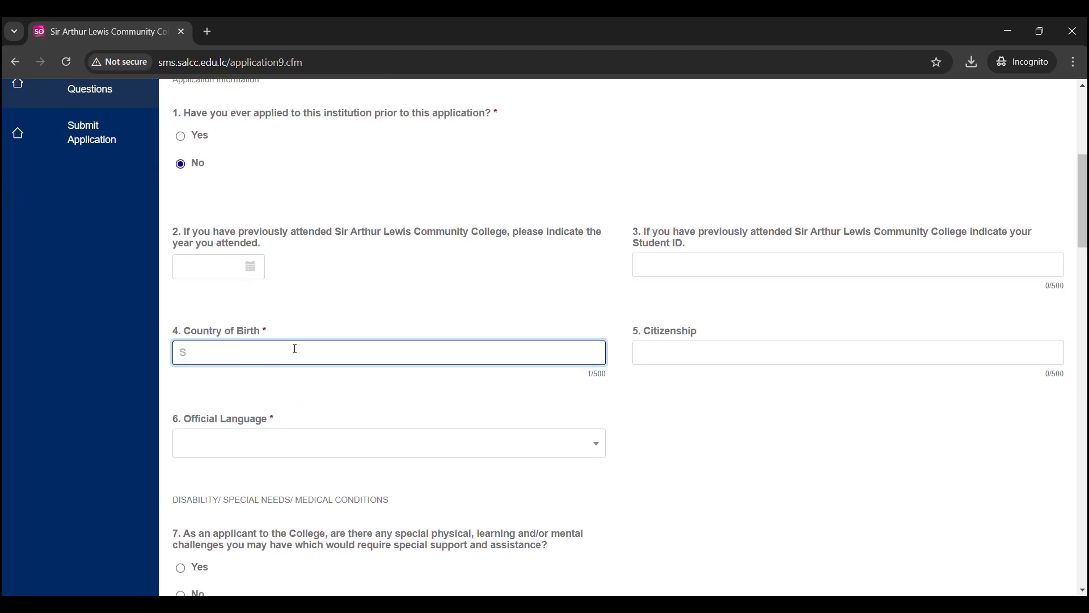
type("St. Lucia")
left_click(654, 353)
type("St. Lucian")
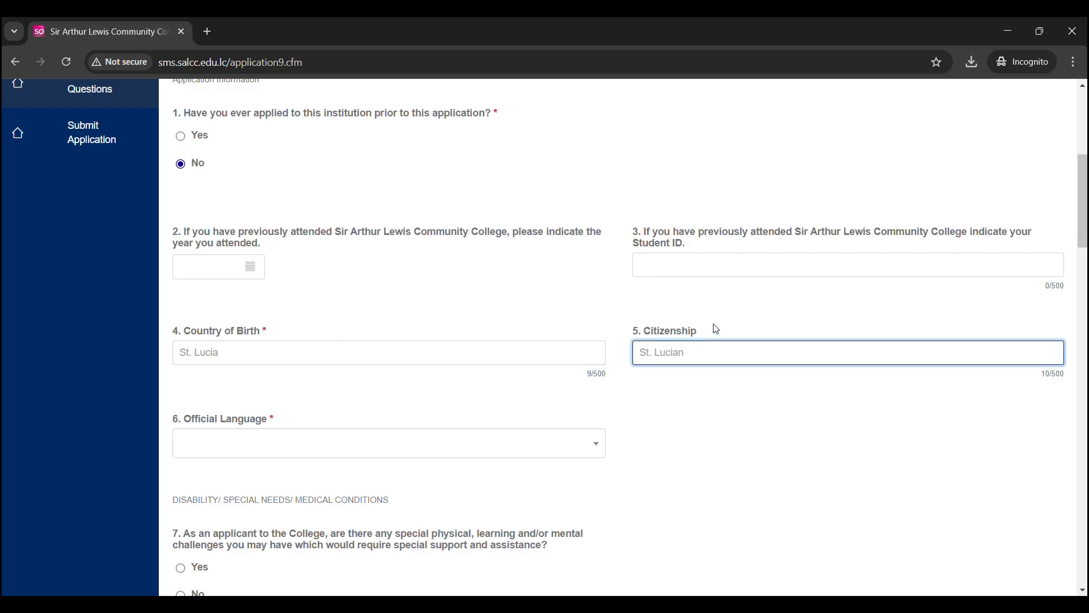
left_click(590, 445)
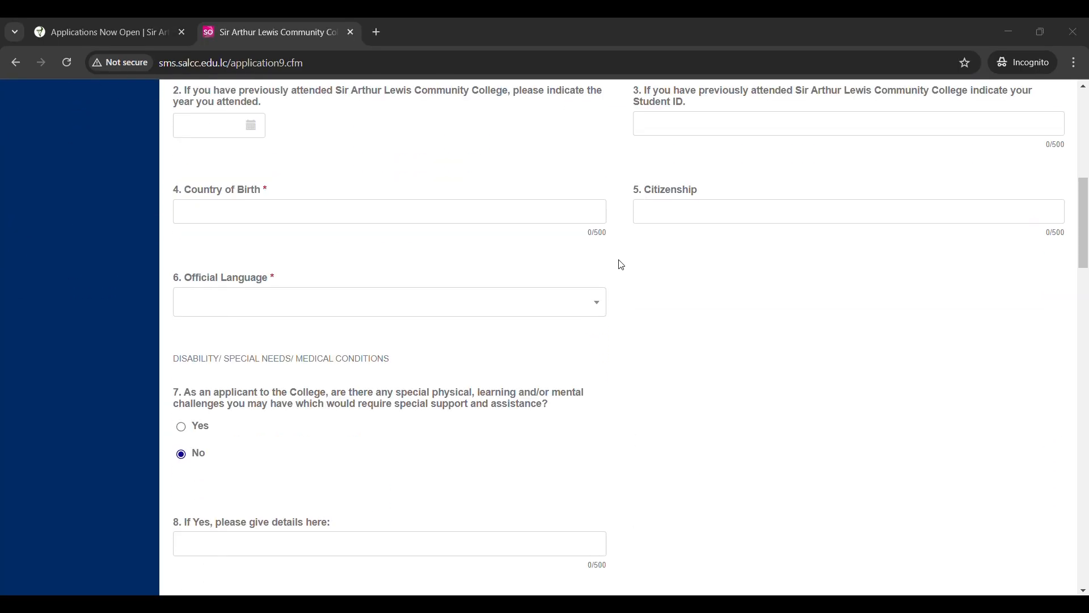
- Re-attach the Passport Photo file to the passport photo question and submit it
scroll(621, 265, "down", 11)
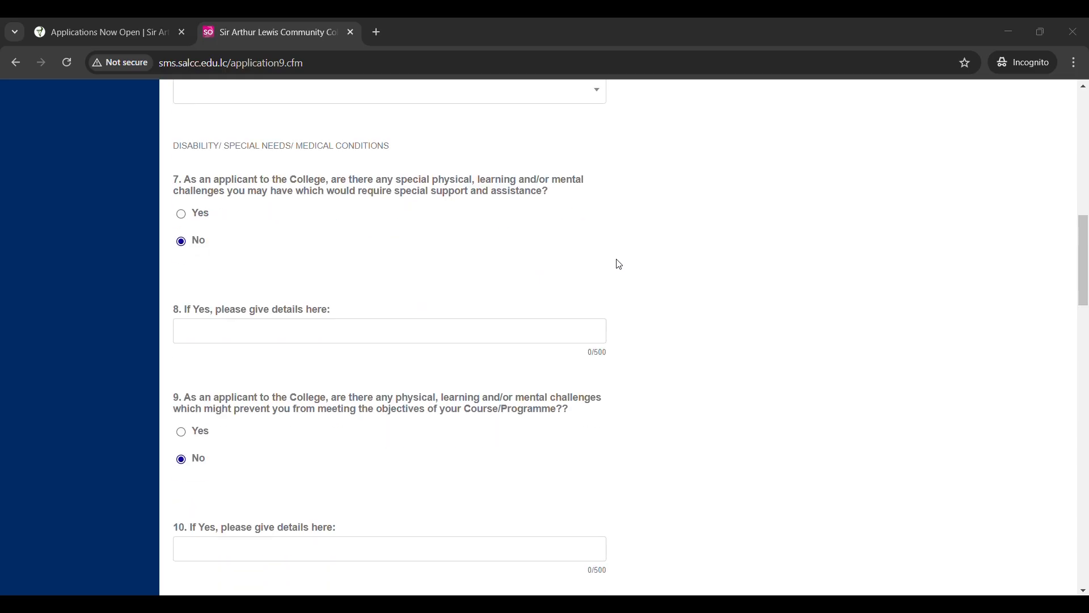
scroll(616, 260, "down", 1)
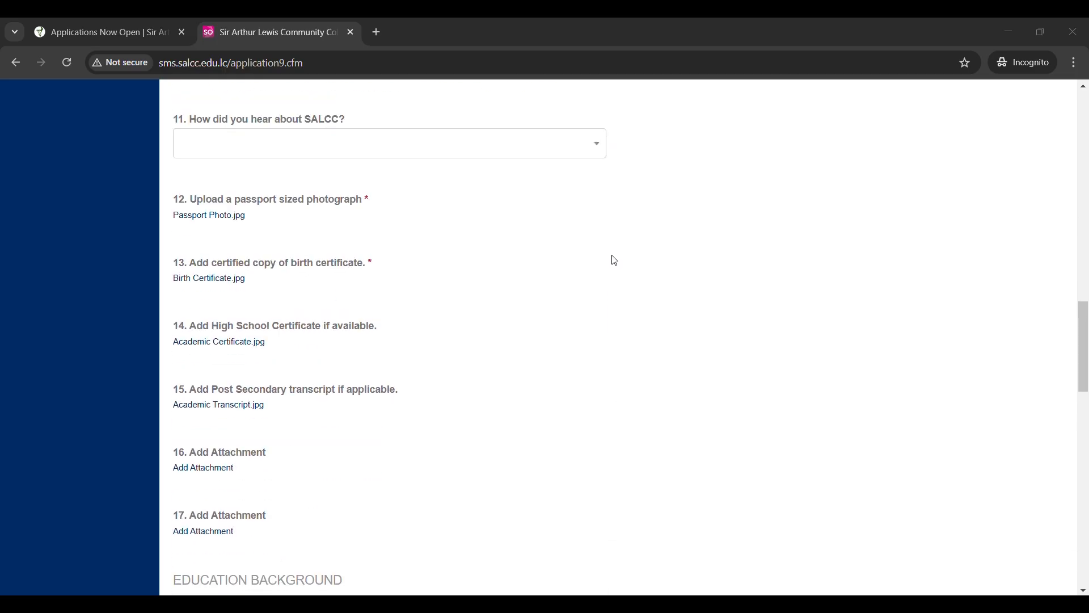
left_click(223, 221)
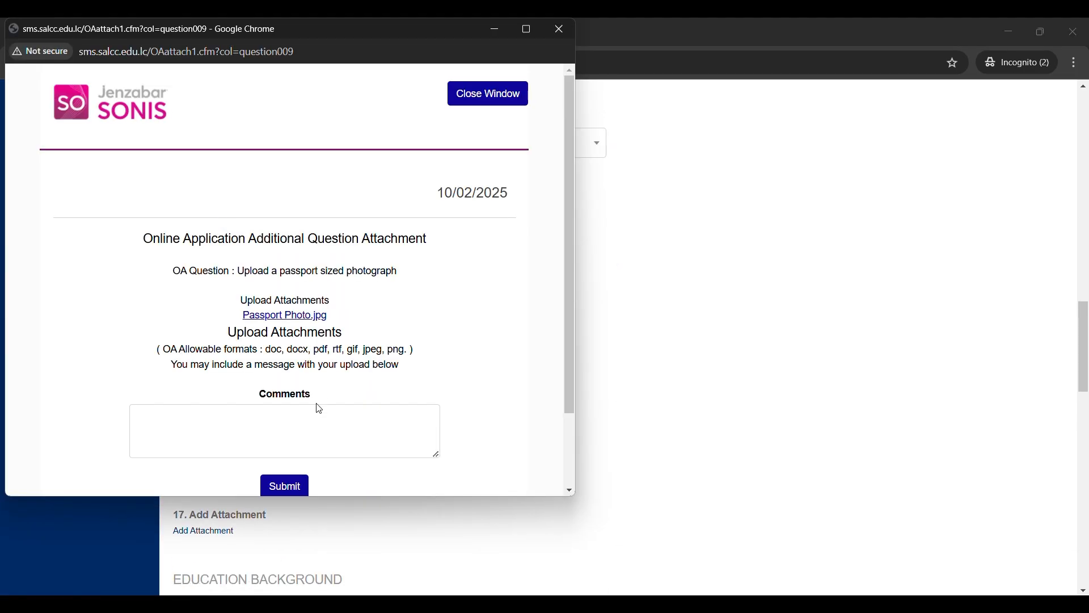
scroll(316, 408, "down", 1)
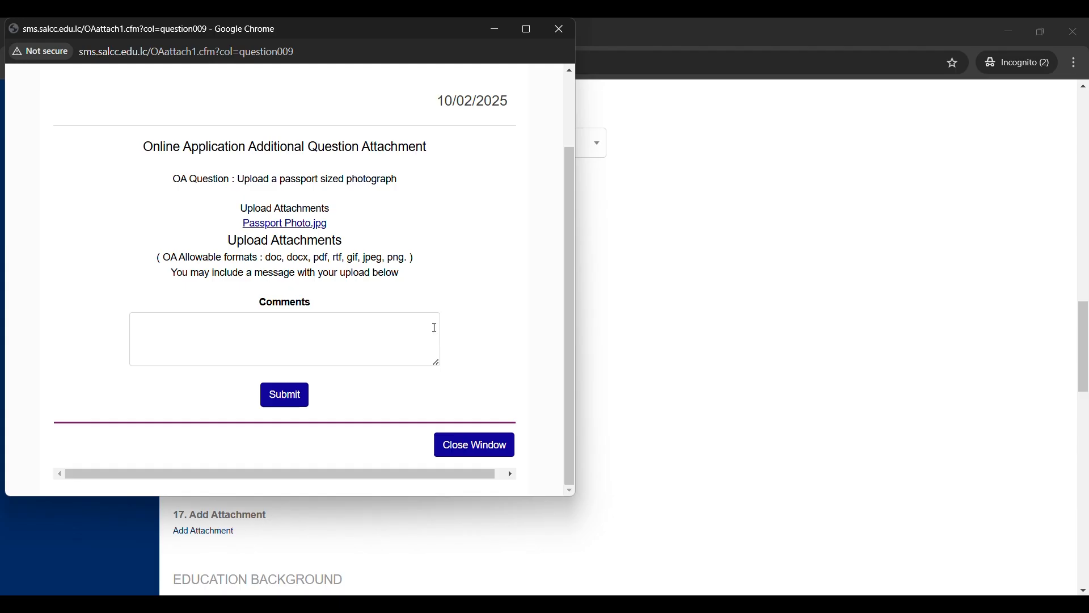
left_click(284, 224)
left_click(256, 310)
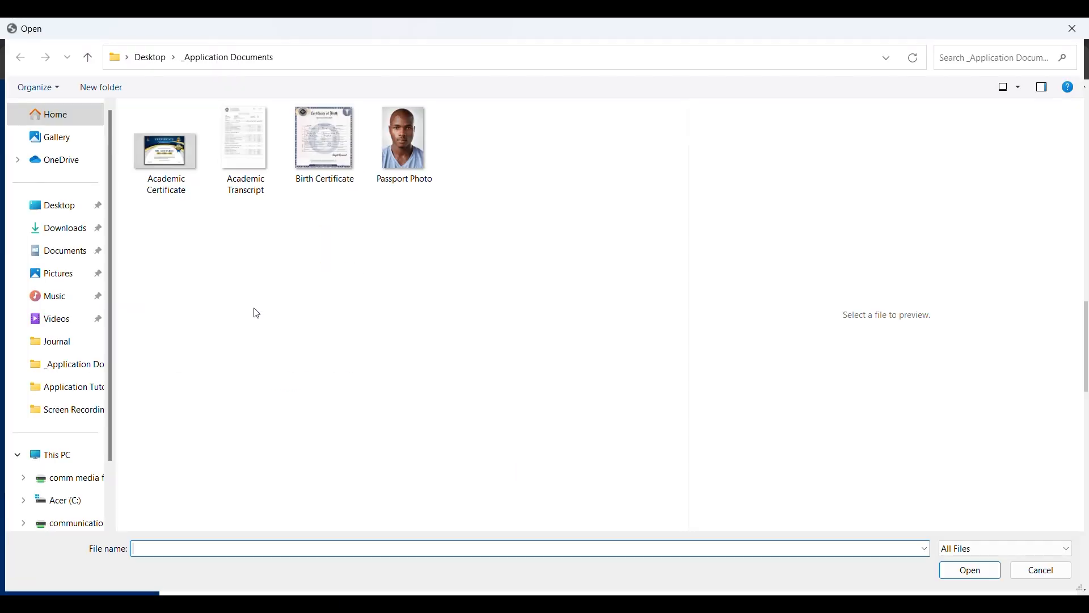
left_click(404, 144)
left_click(968, 569)
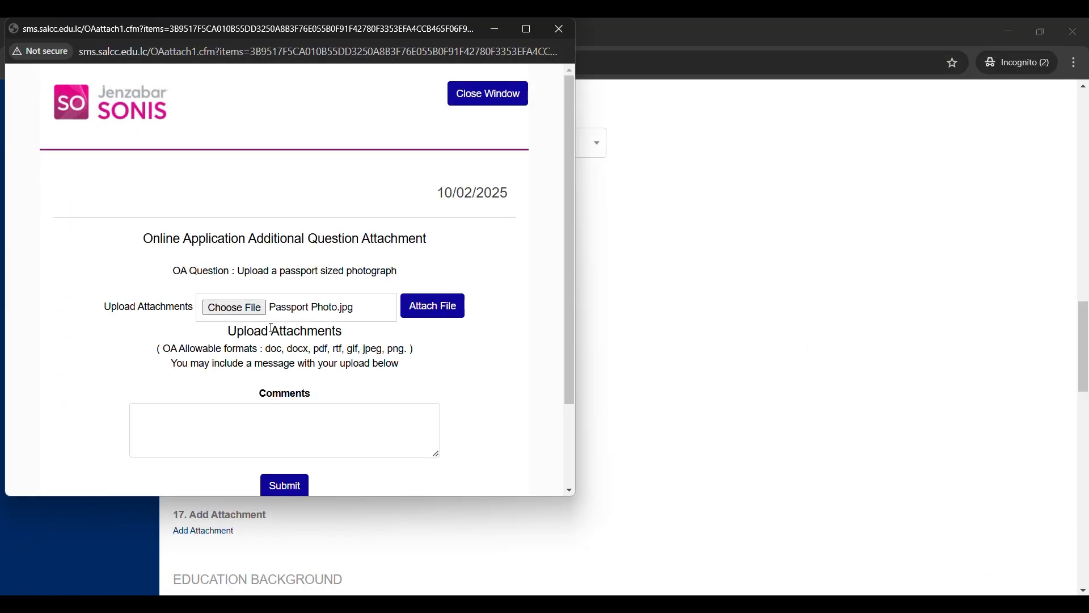
left_click(426, 309)
left_click(283, 488)
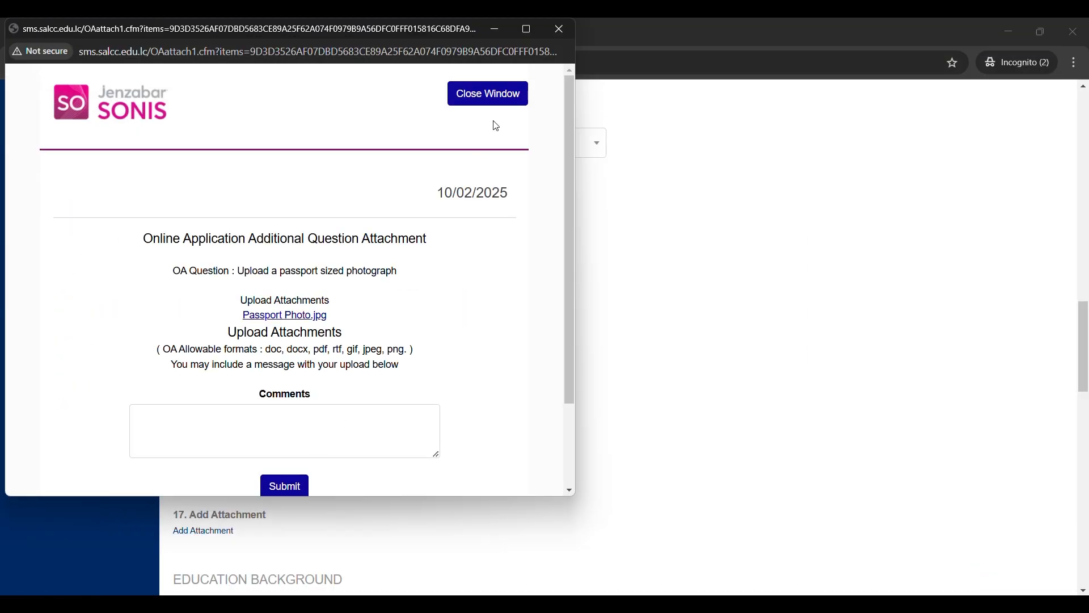
scroll(488, 340, "down", 2)
left_click(506, 447)
- Attach the Birth Certificate file to question 13
left_click(219, 284)
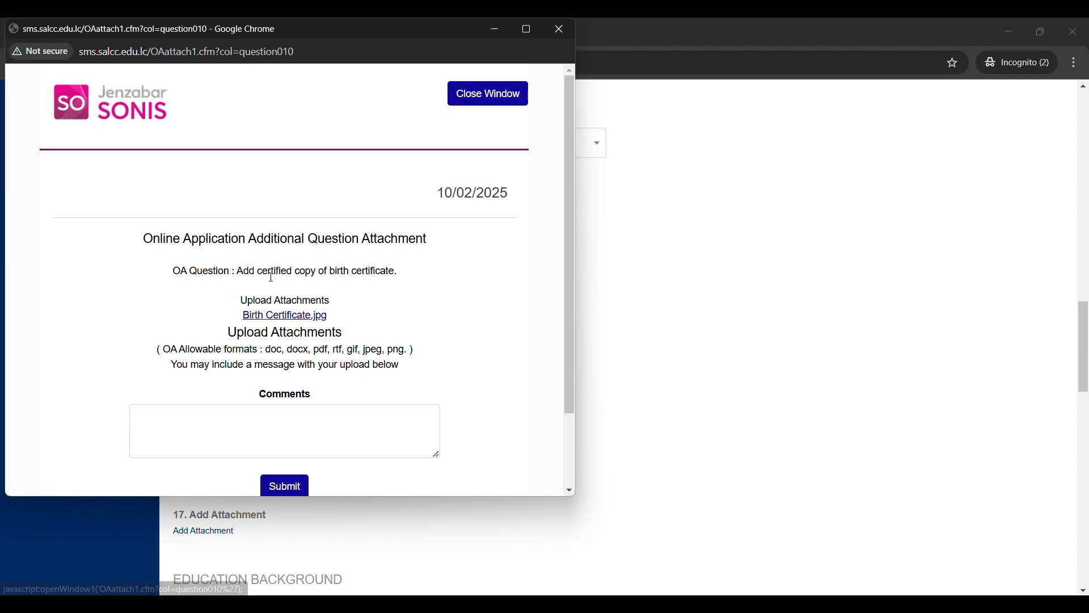
left_click(254, 308)
left_click(324, 148)
left_click(973, 570)
left_click(278, 483)
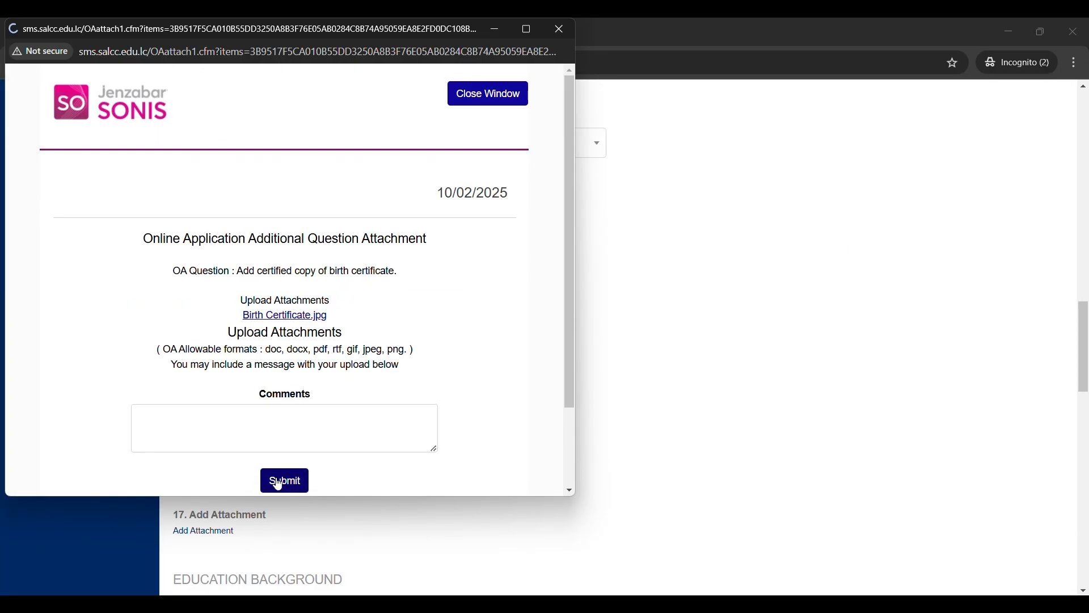
scroll(360, 450, "down", 2)
left_click(486, 441)
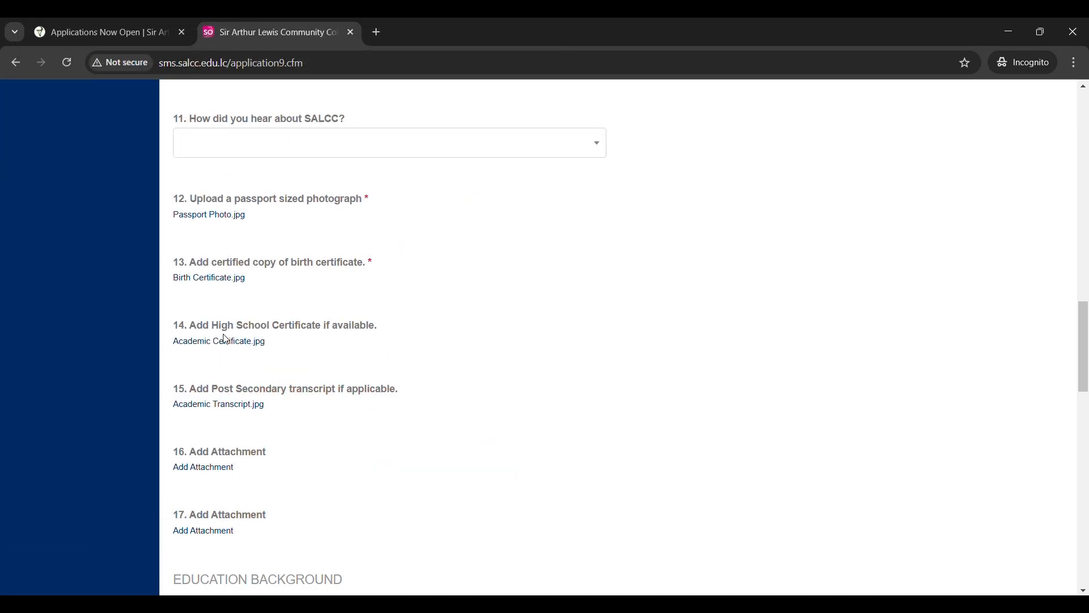
- Attach the Academic Certificate file as the high school certificate for question 14
left_click(250, 340)
left_click(286, 316)
left_click(232, 308)
left_click(186, 185)
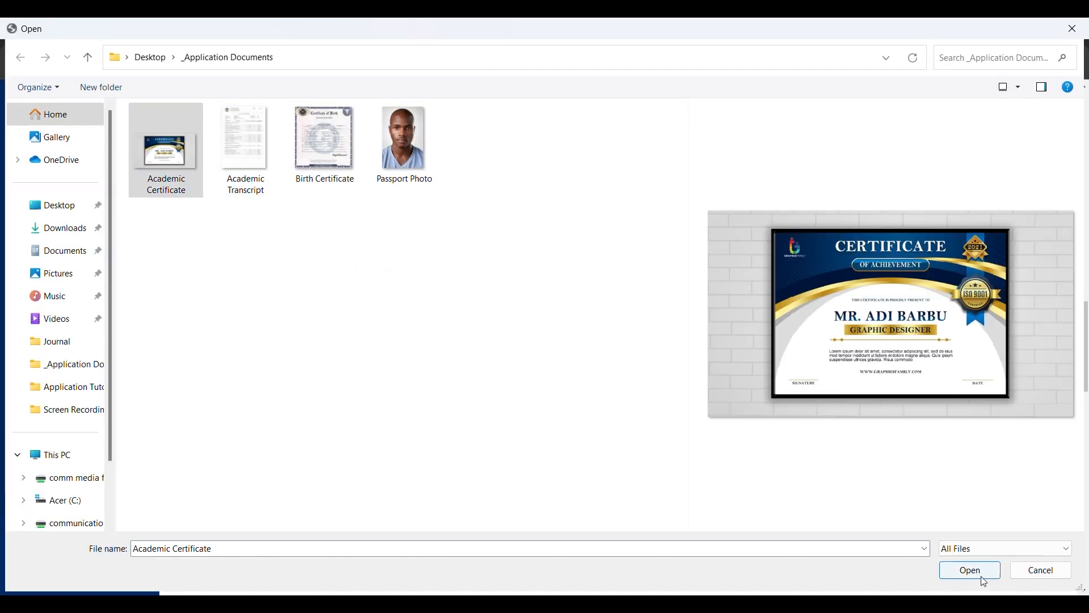
left_click(977, 572)
left_click(295, 487)
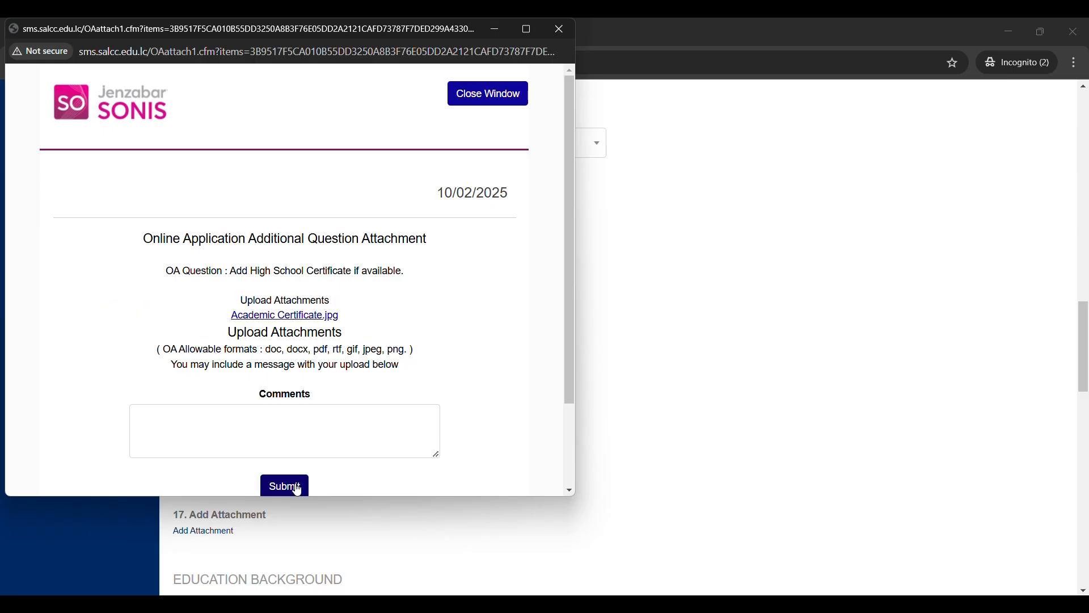
left_click(286, 486)
scroll(397, 454, "down", 3)
left_click(504, 445)
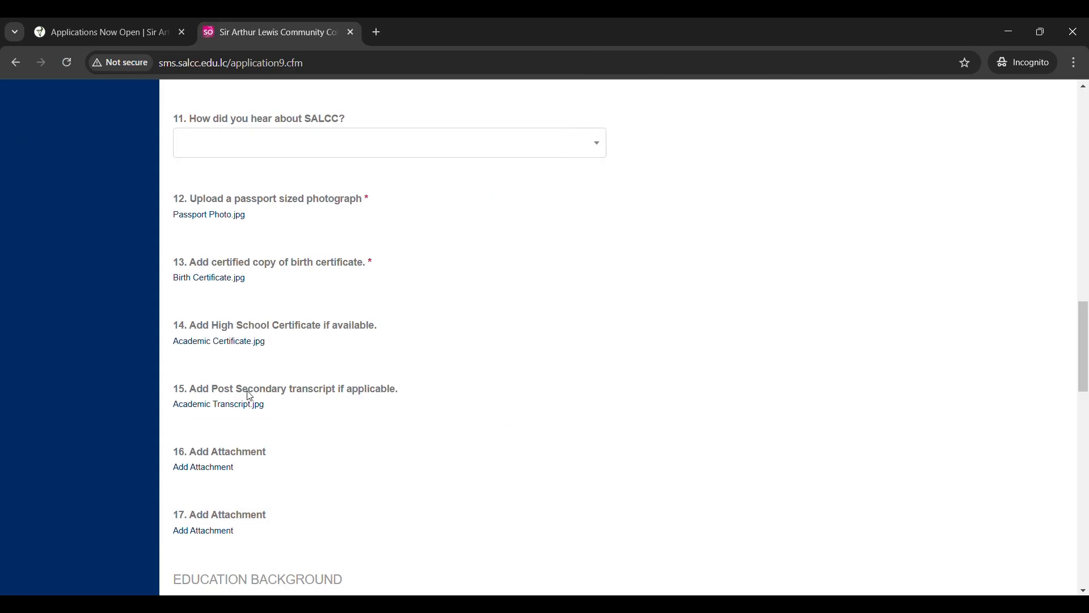
- Attach the Academic Transcript file as the post-secondary transcript for question 15
left_click(234, 407)
left_click(252, 317)
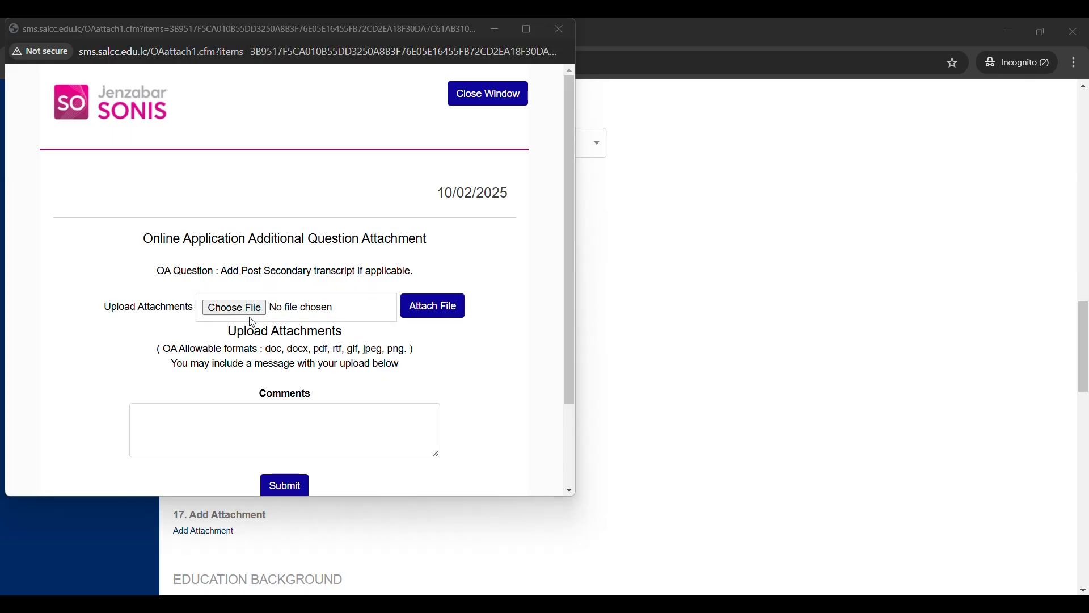
left_click(252, 319)
left_click(248, 139)
left_click(981, 573)
left_click(309, 486)
scroll(511, 431, "down", 1)
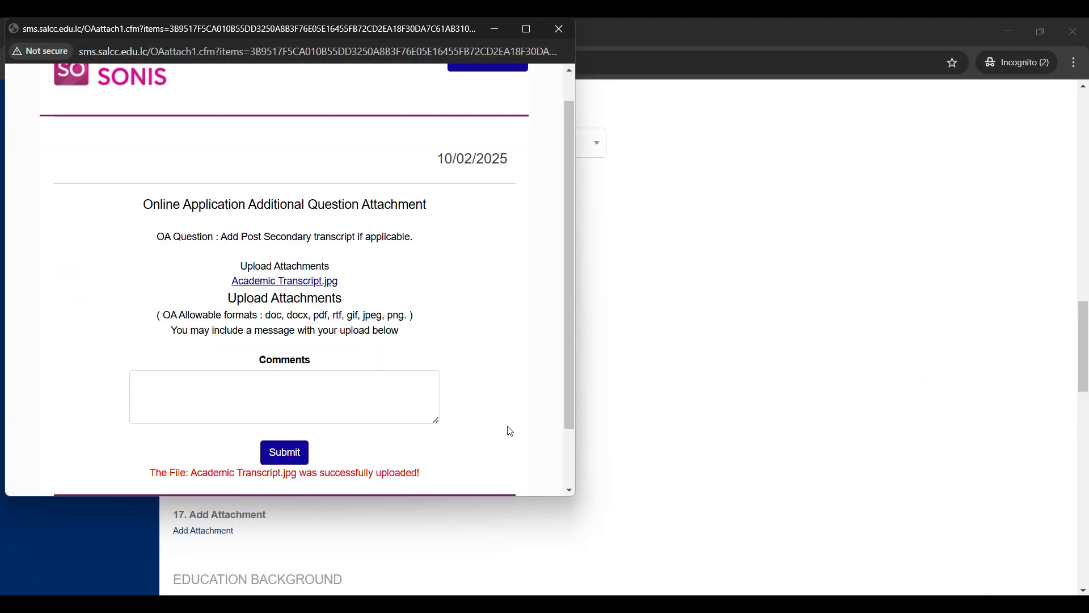
scroll(511, 431, "down", 1)
left_click(462, 438)
scroll(471, 369, "down", 7)
left_click(363, 259)
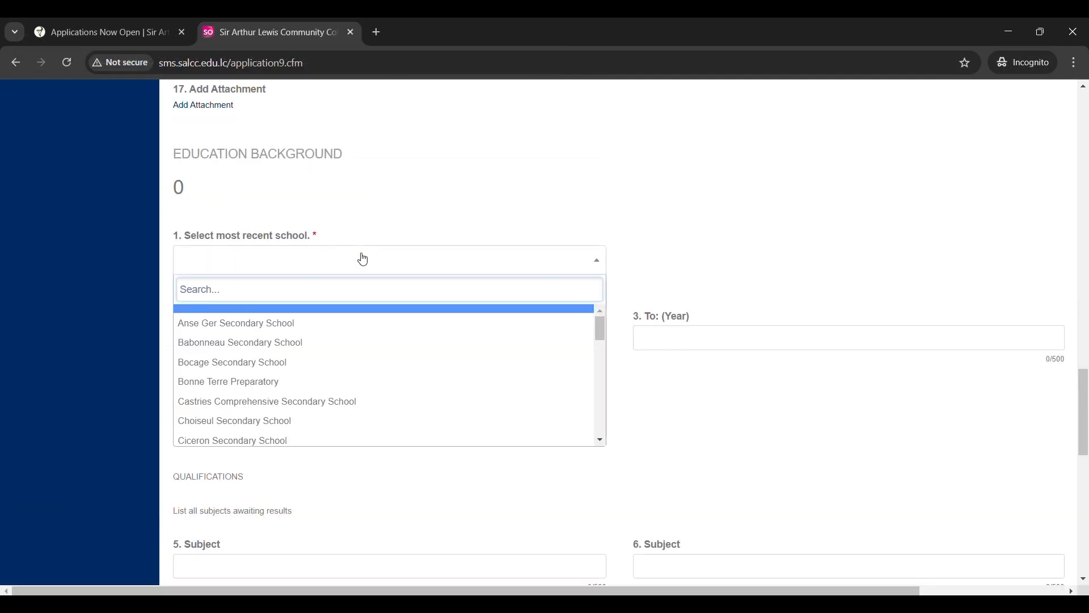
- Choose Bonne Terre Preparatory as the most recent school and enter 2020 as the From year
left_click(286, 394)
left_click(295, 337)
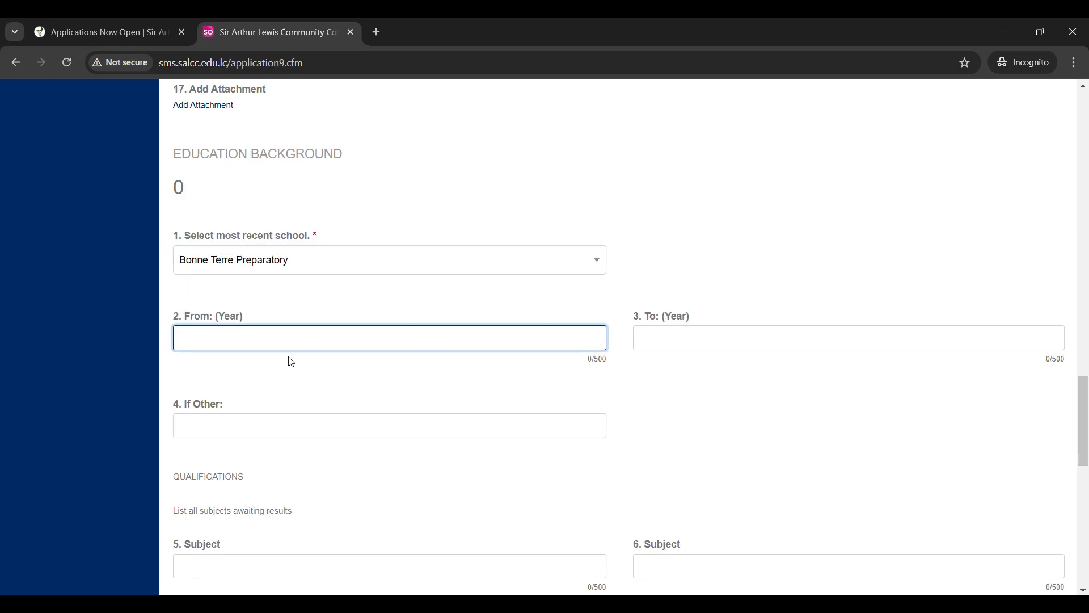
type("2020")
- Revisit the school list, trying Other, then enter 2025 as the To year
left_click(728, 341)
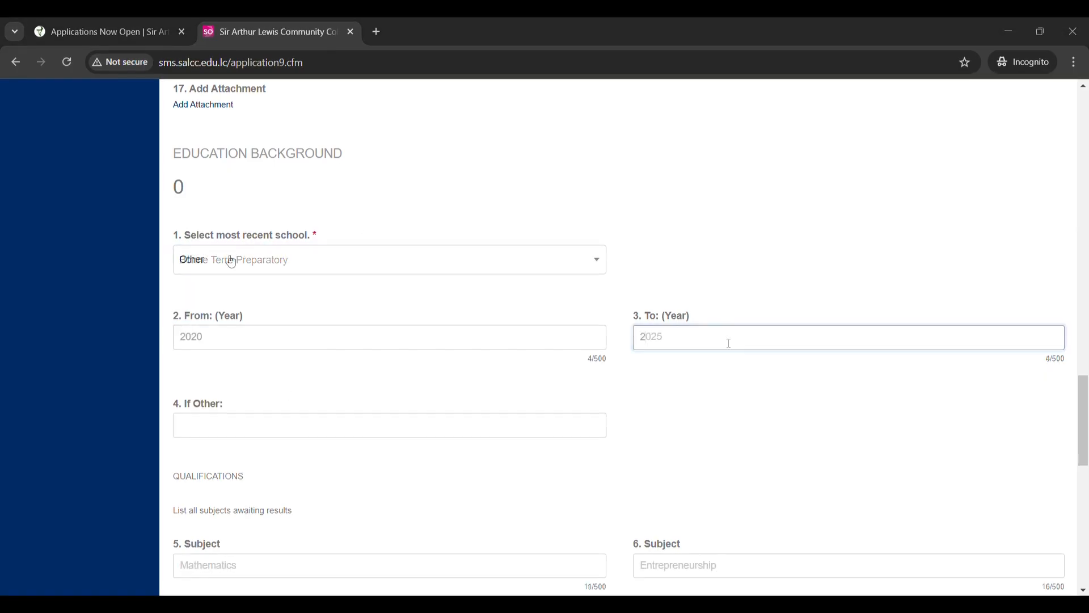
left_click(231, 261)
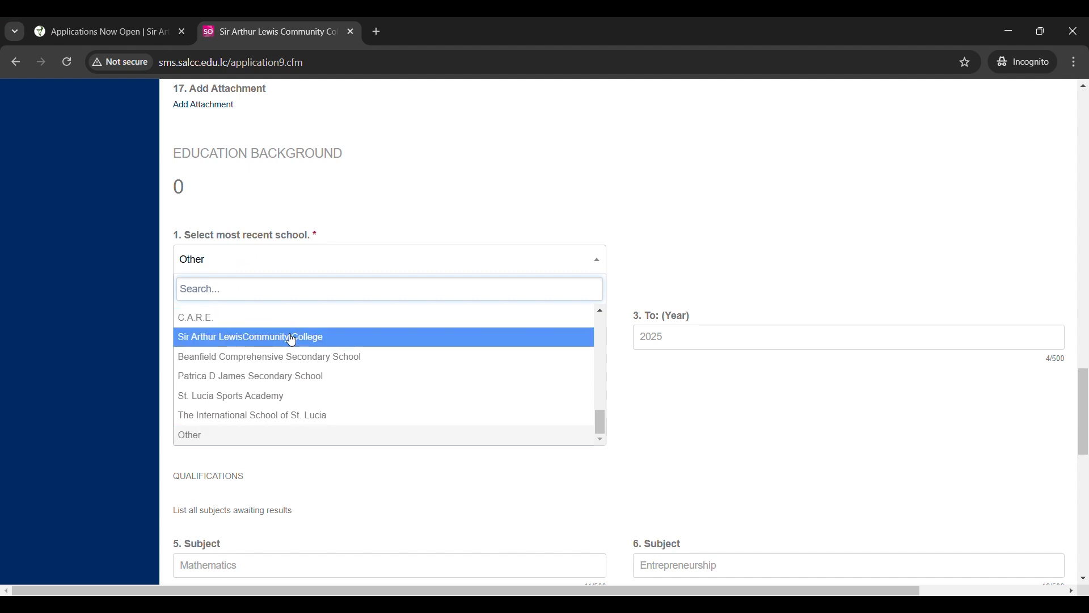
scroll(268, 343, "down", 2)
left_click(248, 293)
left_click(271, 276)
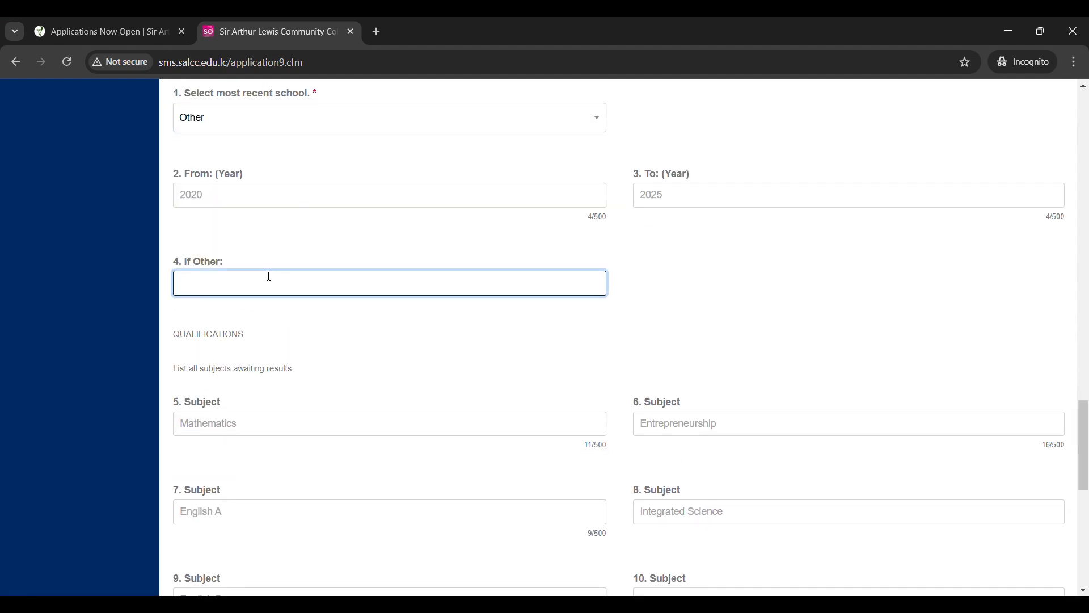
scroll(268, 284, "up", 2)
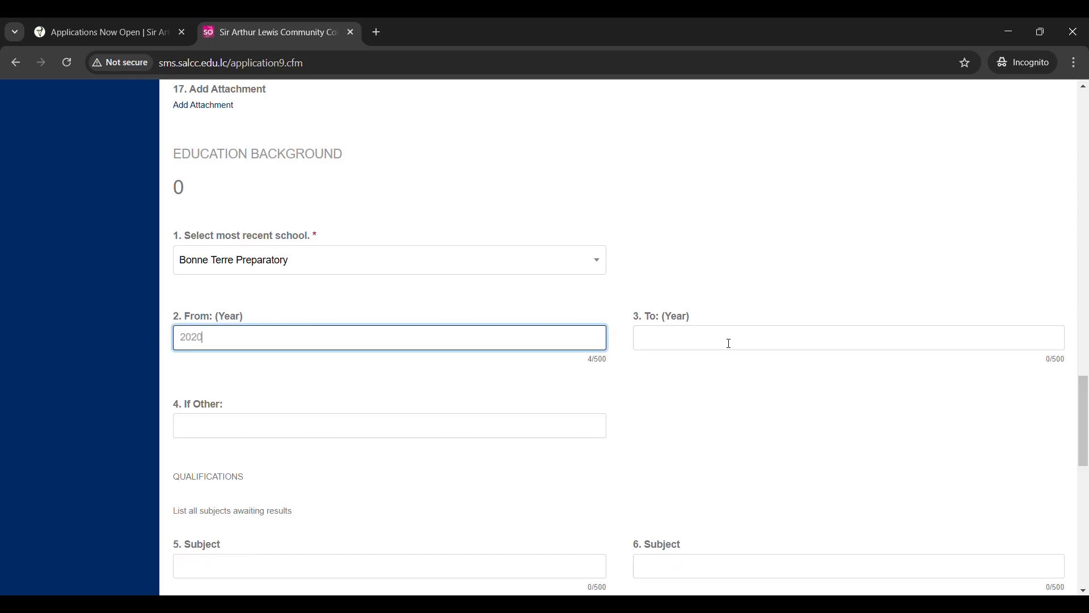
left_click(727, 342)
type("2")
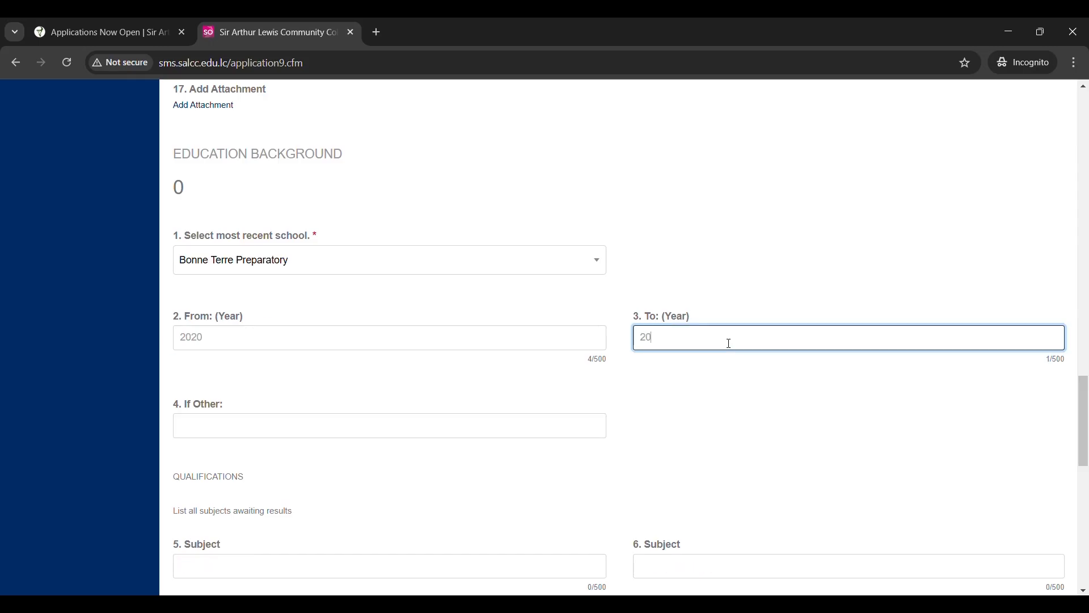
scroll(413, 445, "down", 4)
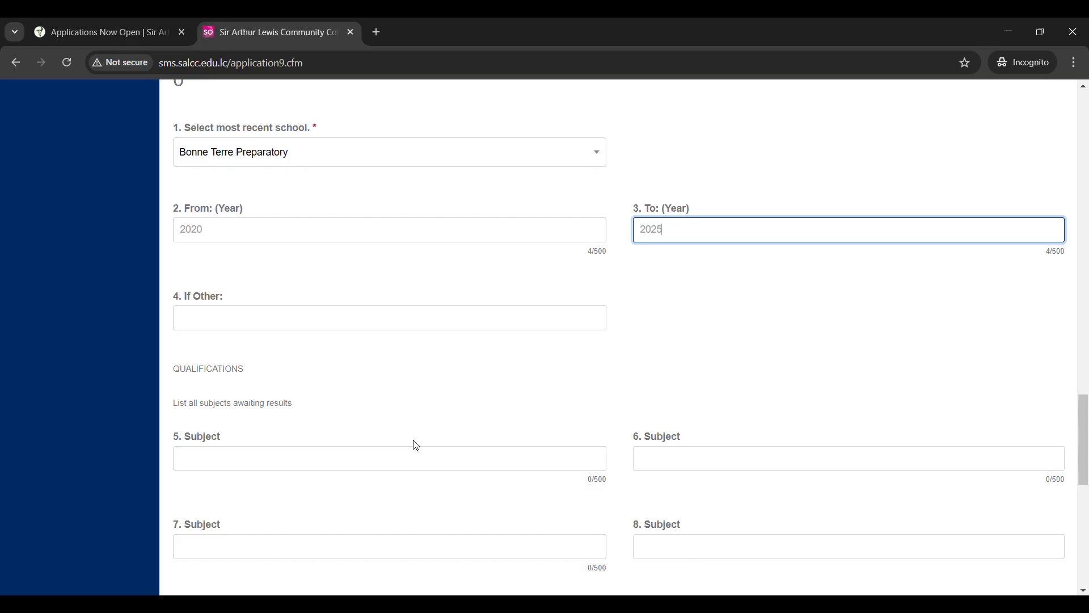
- Enter Mathematics, English A, English B and Principles of Business as awaited subjects 5–8
left_click(349, 353)
type("Math")
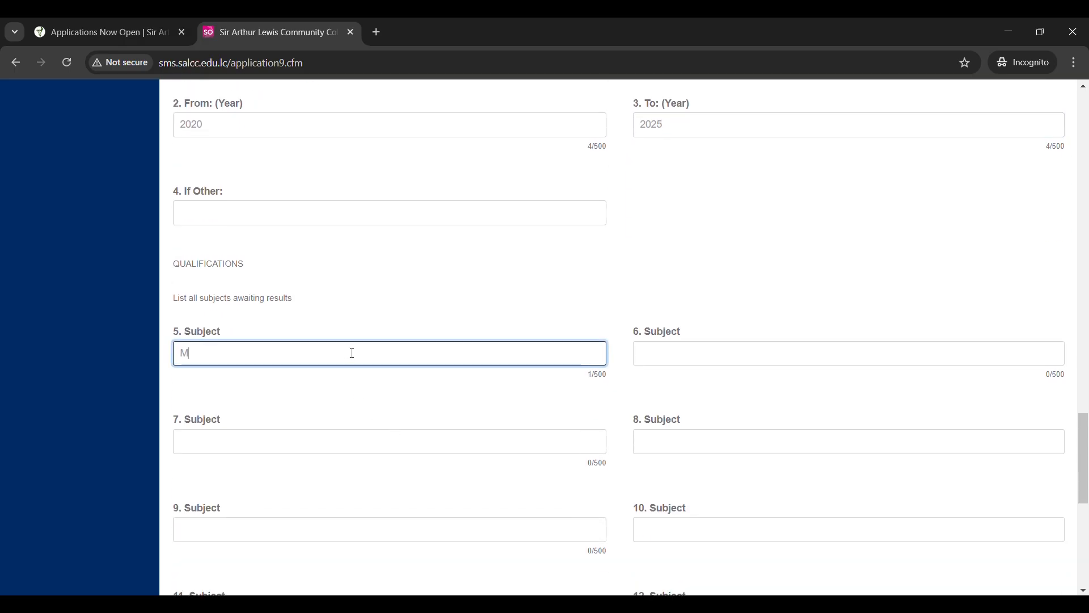
type("ematics")
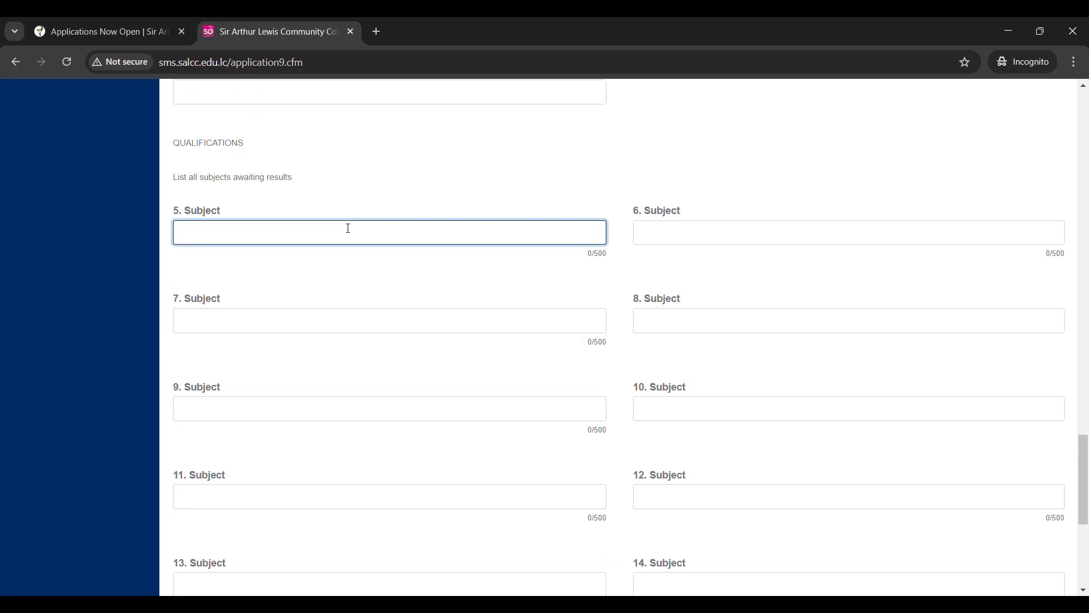
type("Mathematics")
left_click(656, 232)
type("English A")
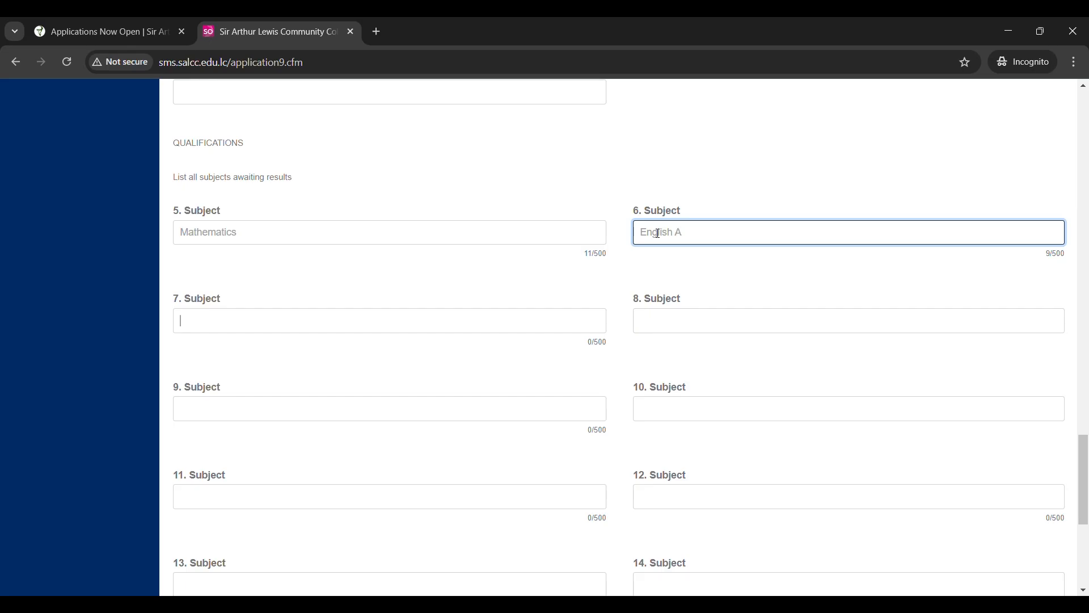
key("Tab")
type("EnglishB")
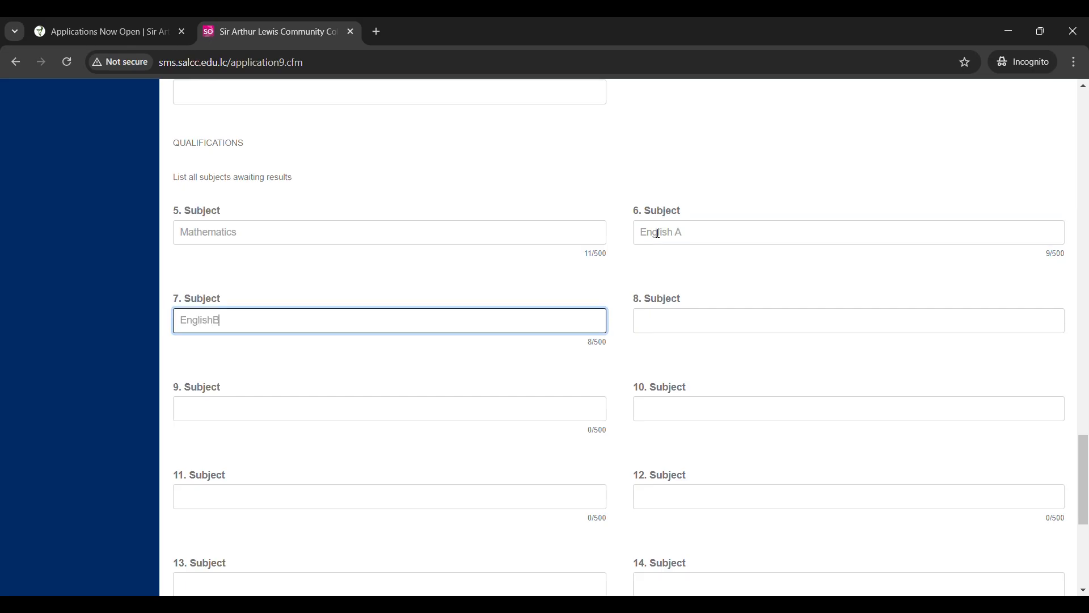
key("Tab")
type("Principles ")
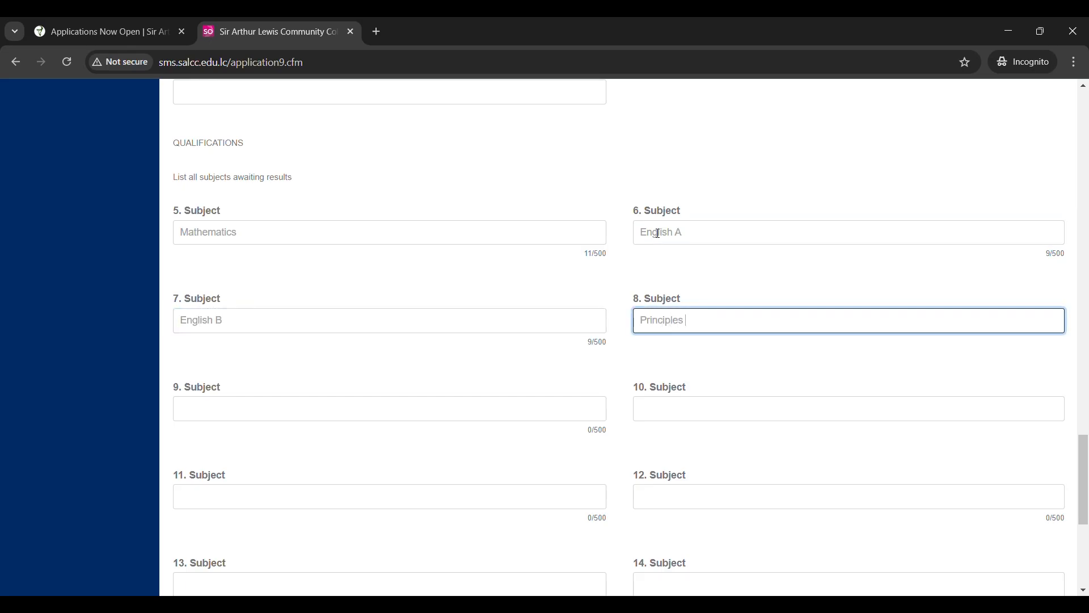
type("of Business")
- Enter Theatre Arts, Physical Education, History and Biology as subjects 9–12, then save
key("Tab")
type("Thear")
type("re Arts")
key("Tab")
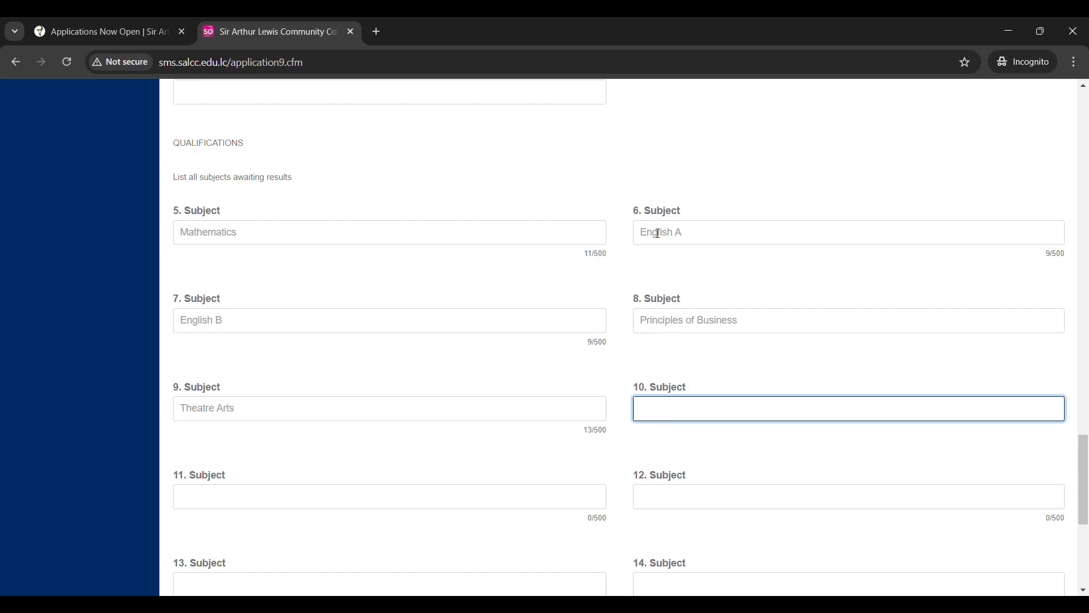
type("Physical Education")
key("Tab")
type("History")
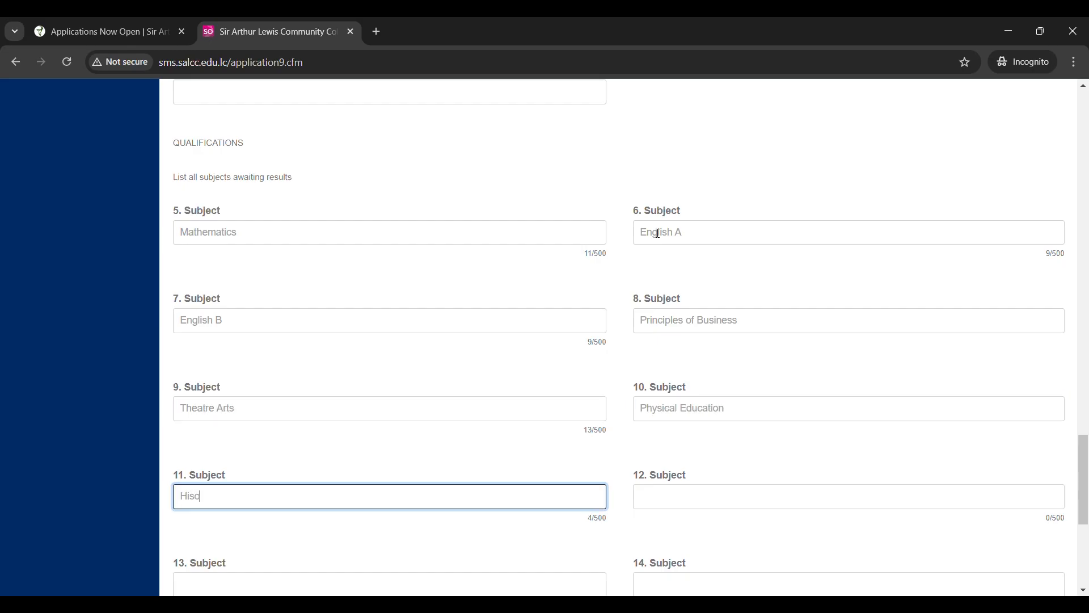
key("Tab")
type("Biology")
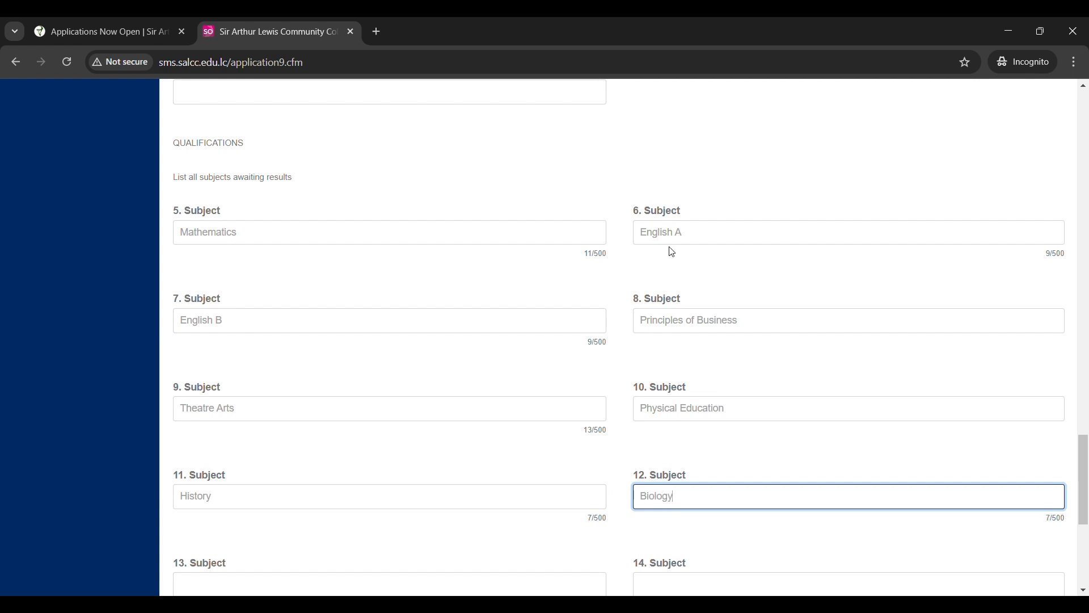
scroll(773, 348, "down", 5)
left_click(826, 468)
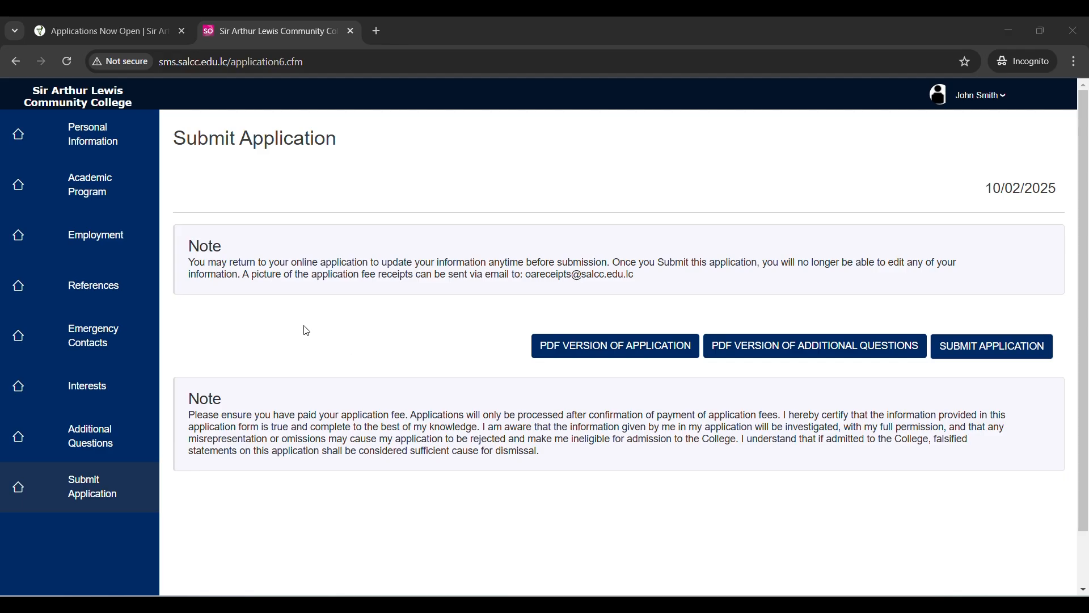
- Submit the completed application and confirm the submission with OK
left_click(961, 342)
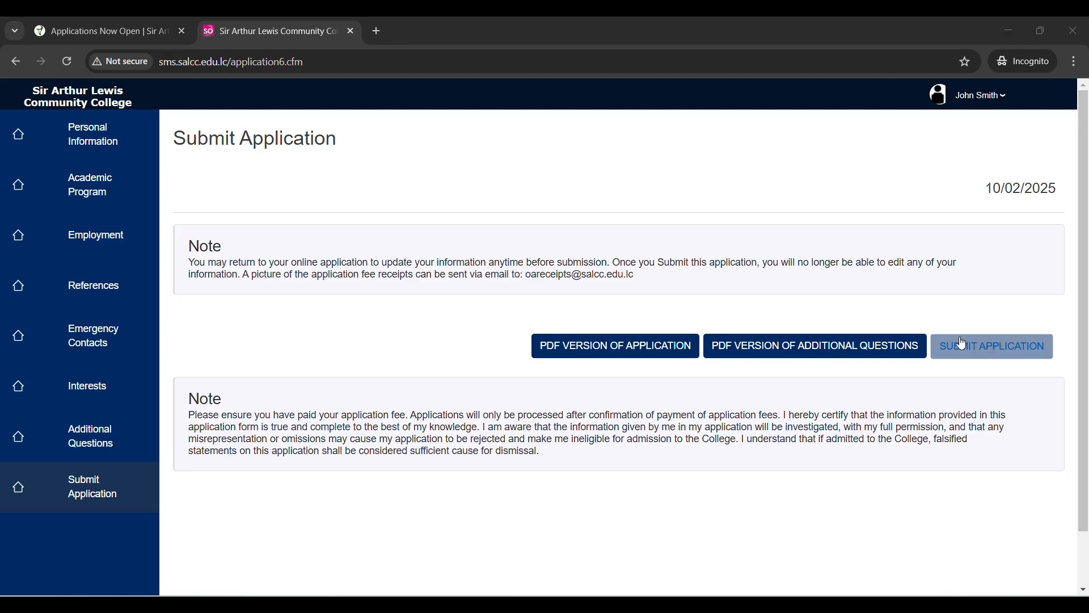
left_click(962, 343)
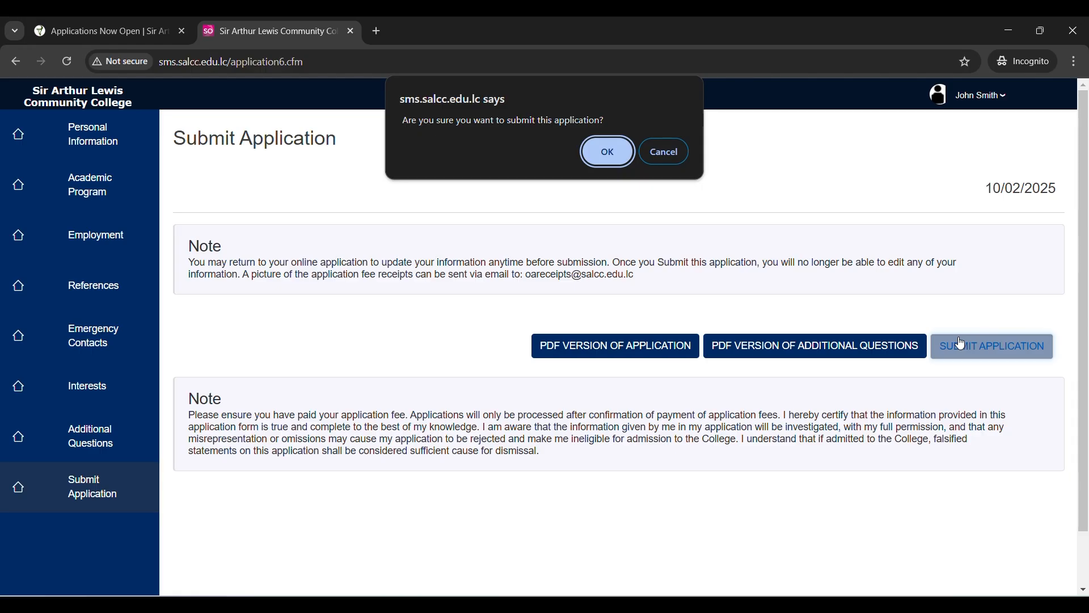
left_click(607, 152)
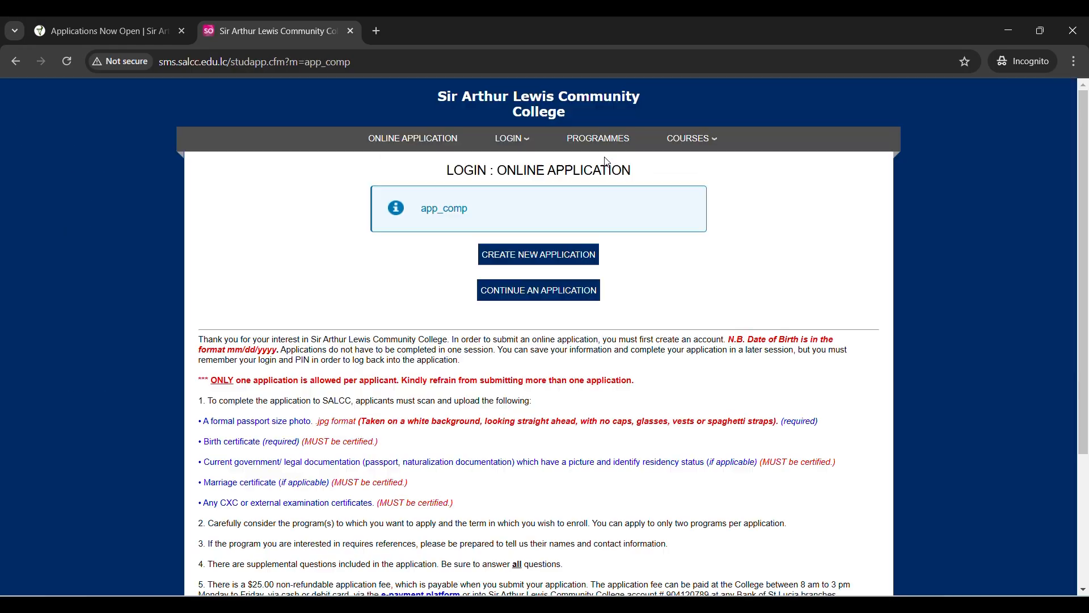